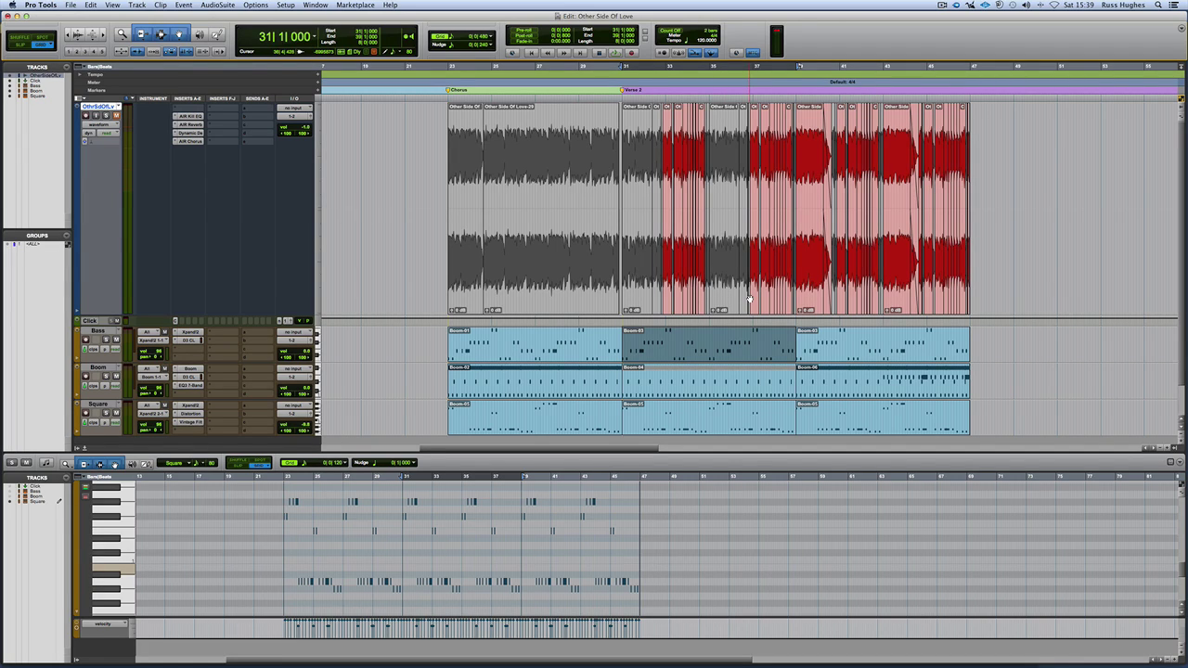
- Play the arrangement, move the start point to the bar 31 Bass clip, then mute the Square track
{"action": "scroll", "coordinate": [749, 299], "scroll_direction": "down", "scroll_amount": 2}
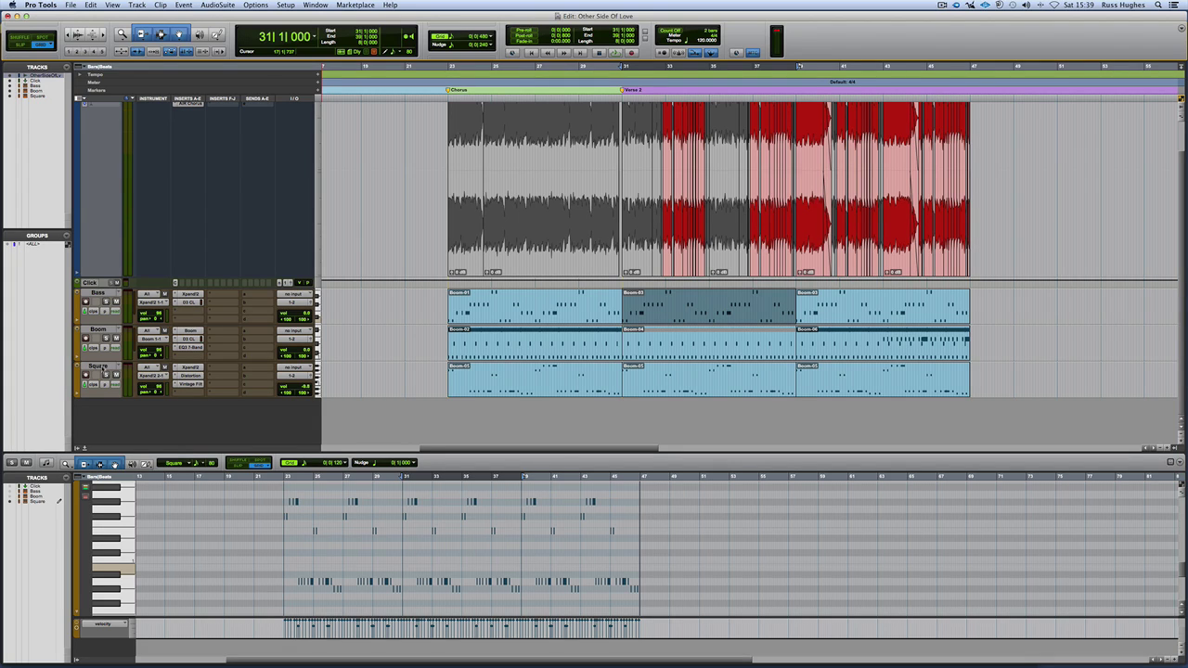
{"action": "key", "text": "space"}
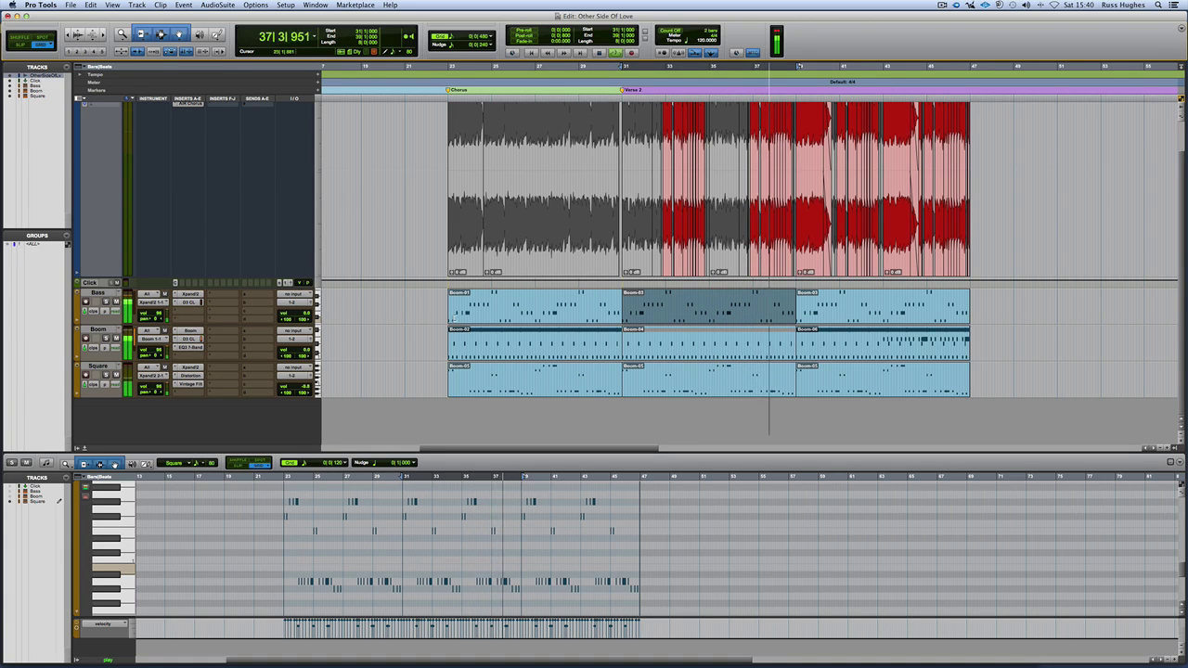
{"action": "left_click", "coordinate": [829, 319]}
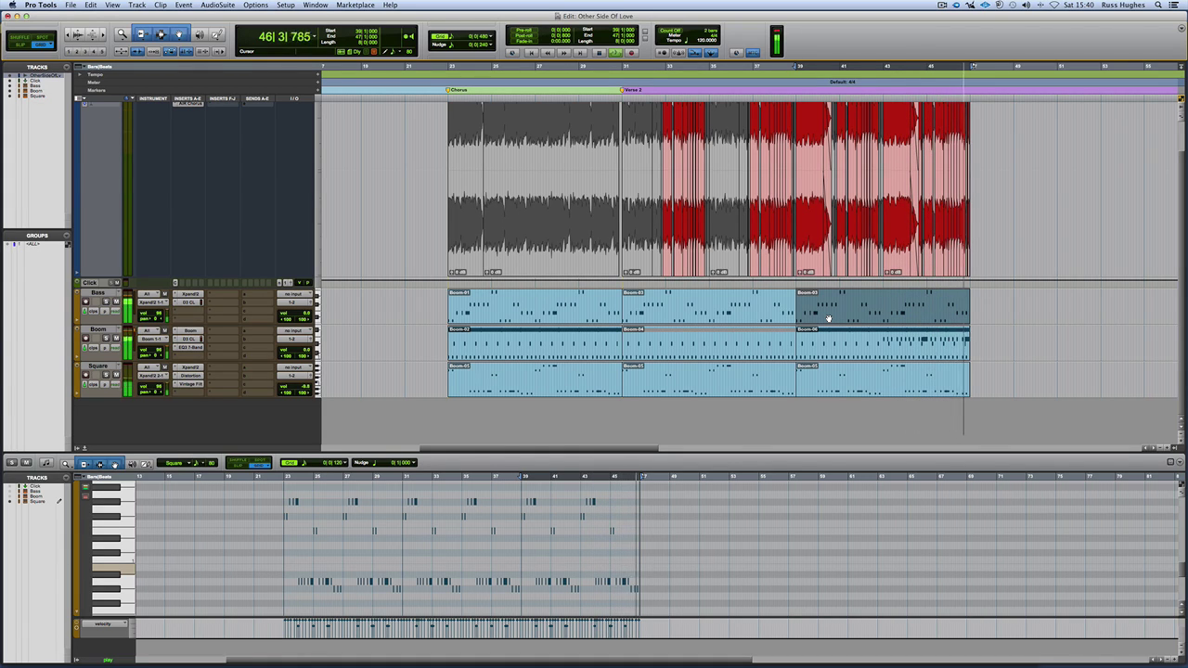
{"action": "key", "text": "space"}
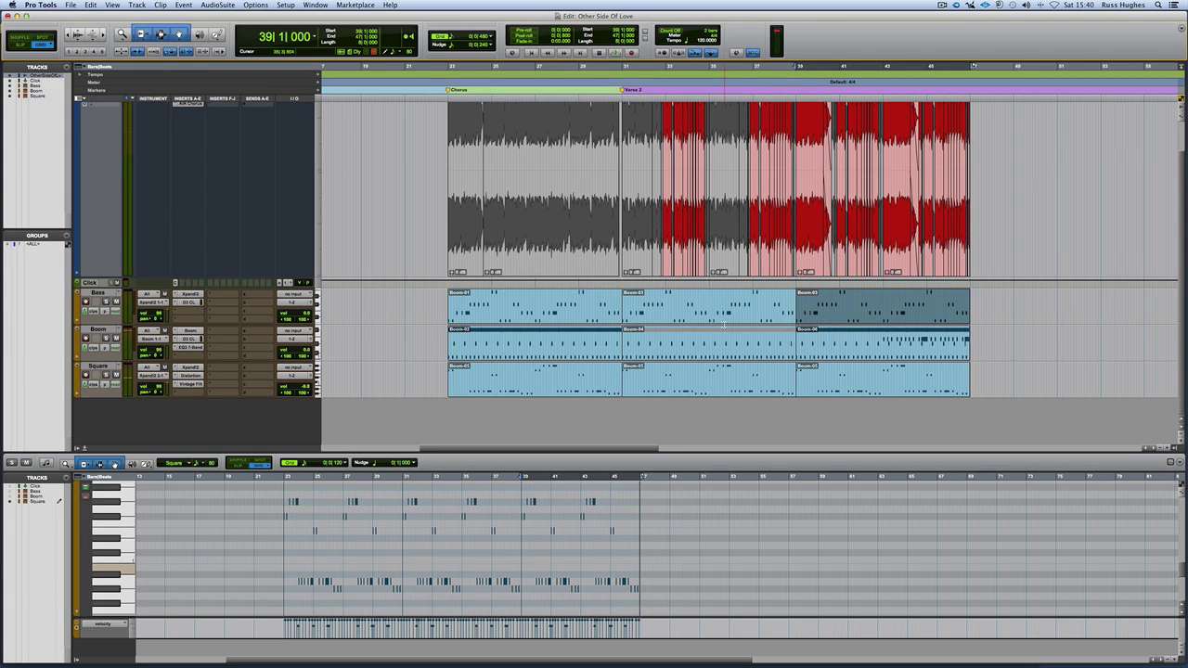
{"action": "left_click", "coordinate": [721, 322]}
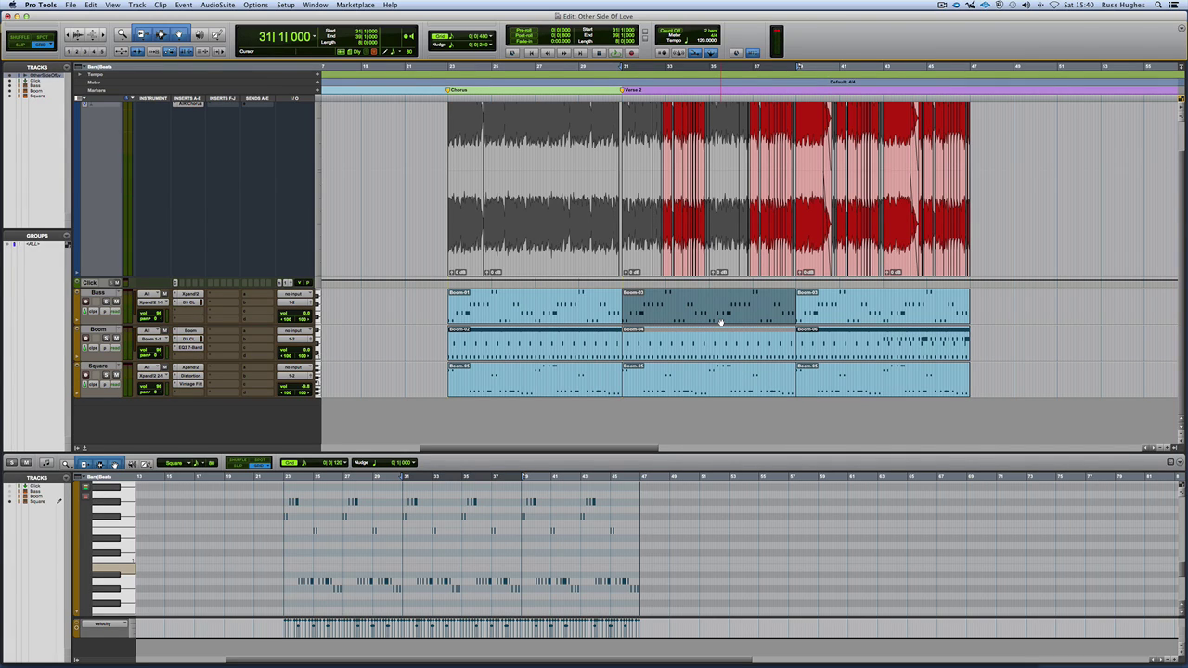
{"action": "scroll", "coordinate": [721, 322], "scroll_direction": "left", "scroll_amount": 2}
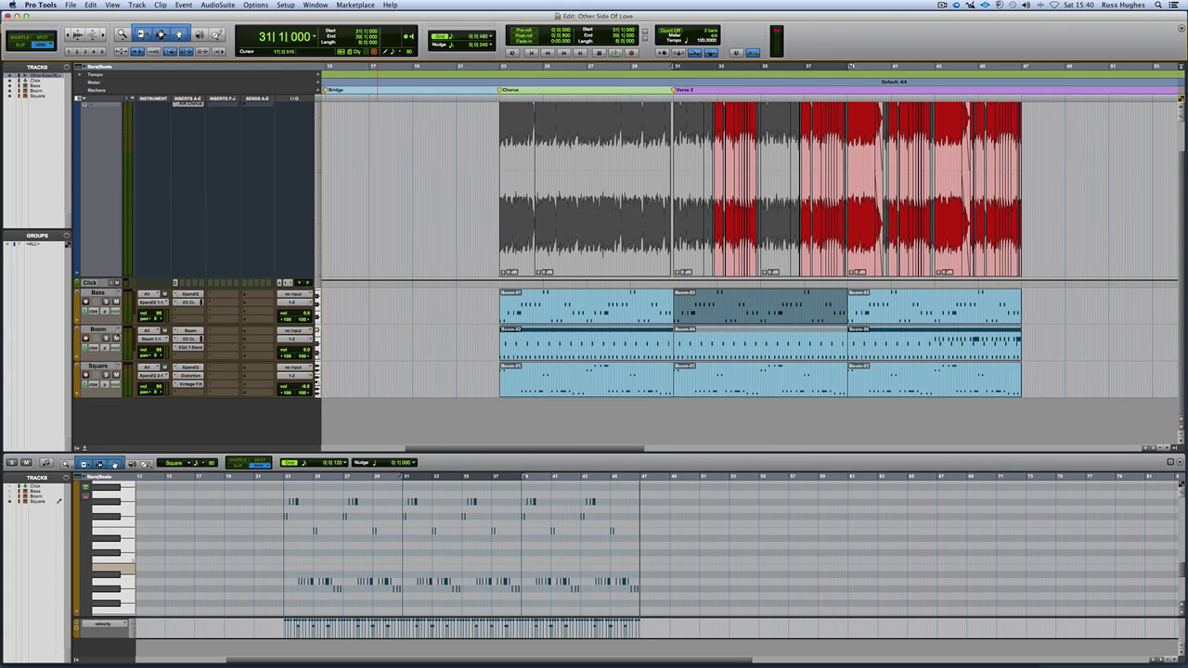
{"action": "left_click", "coordinate": [116, 375]}
- Open the Bass track in a full-size MIDI Editor window
{"action": "left_click", "coordinate": [316, 4]}
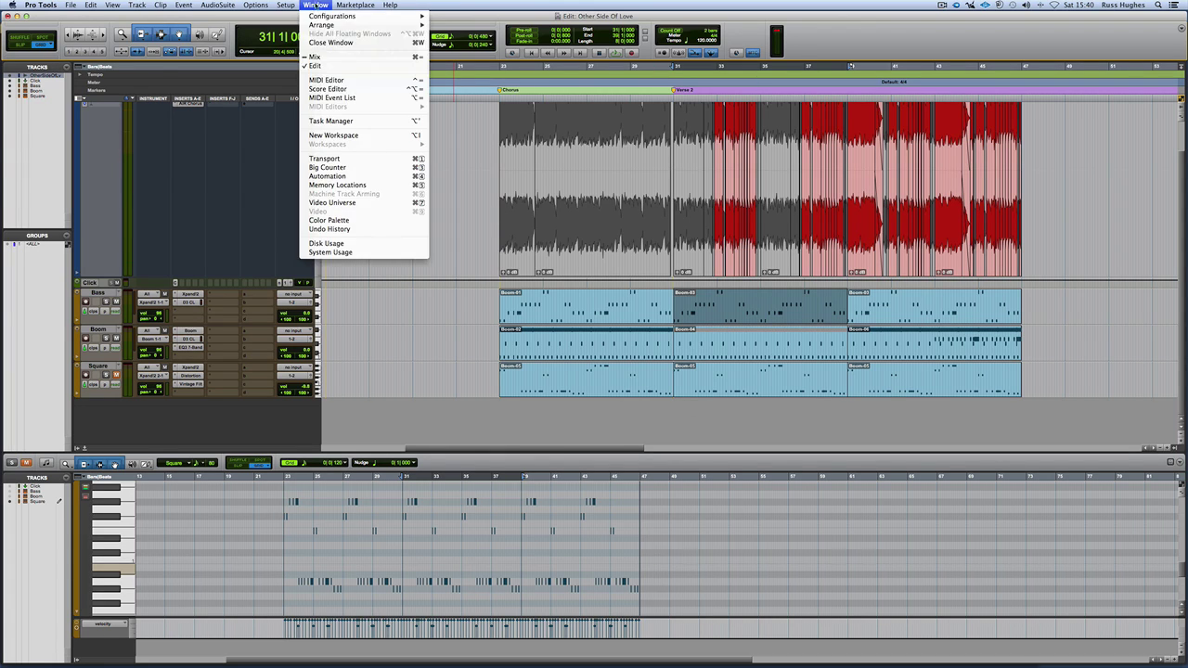
{"action": "left_click", "coordinate": [348, 82]}
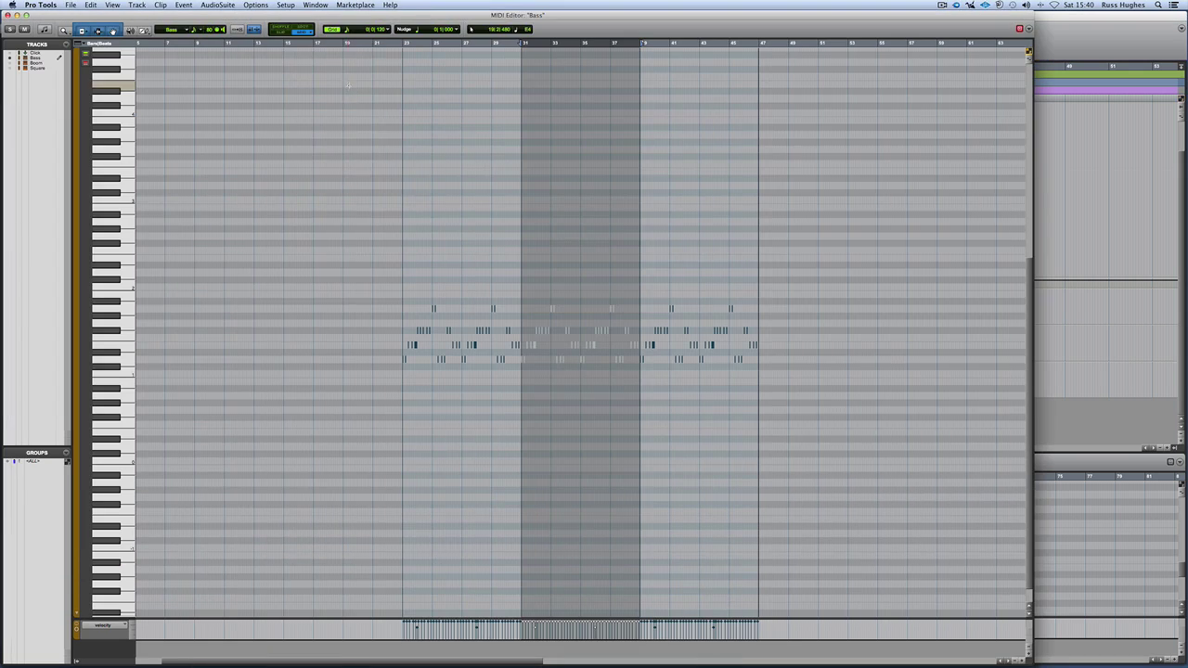
{"action": "scroll", "coordinate": [422, 209], "scroll_direction": "up", "scroll_amount": 3}
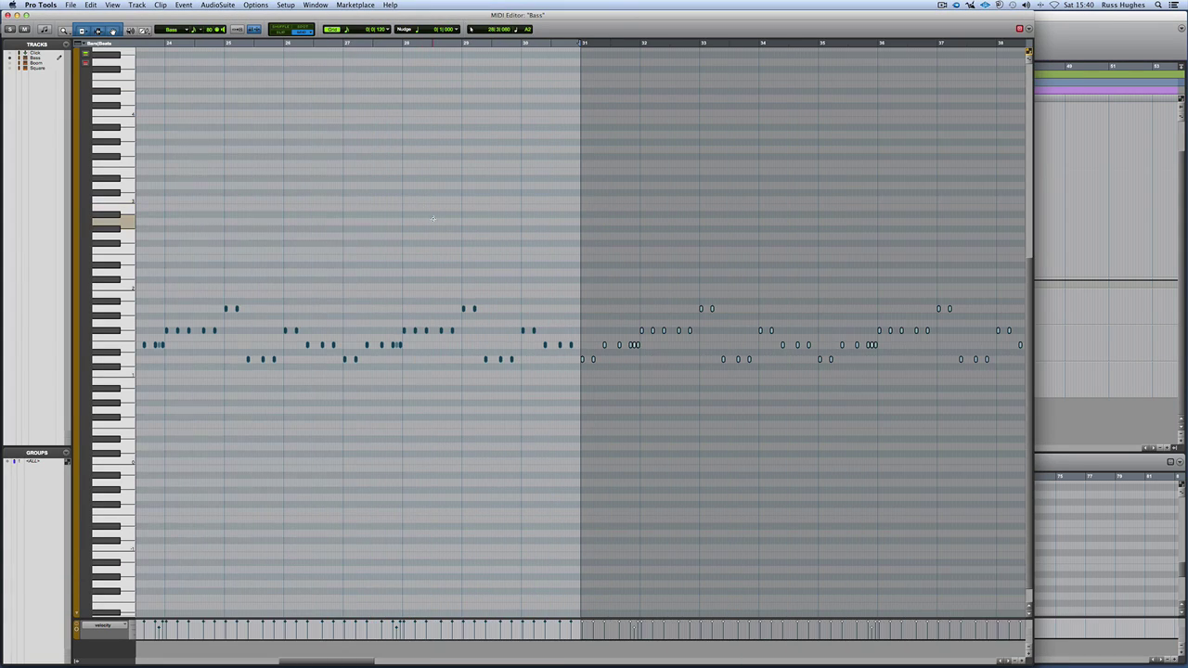
{"action": "scroll", "coordinate": [464, 255], "scroll_direction": "left", "scroll_amount": 2}
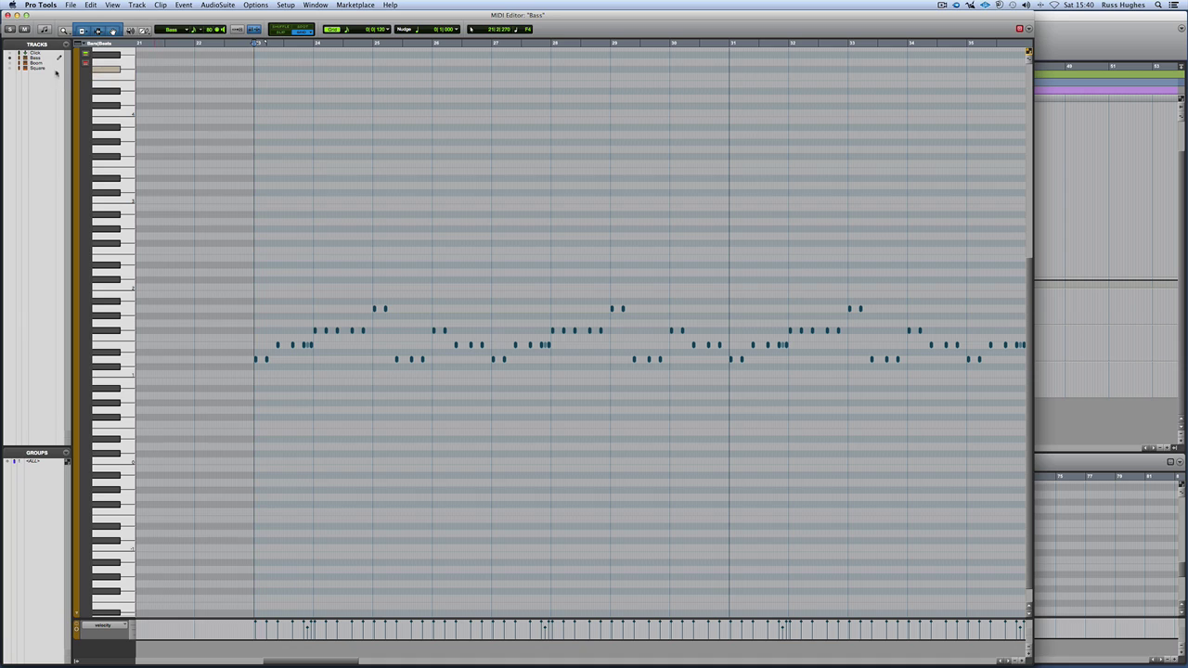
- Overlay only the Boom drum notes on the Bass notes and zoom in around bar 23
{"action": "left_click", "coordinate": [11, 63]}
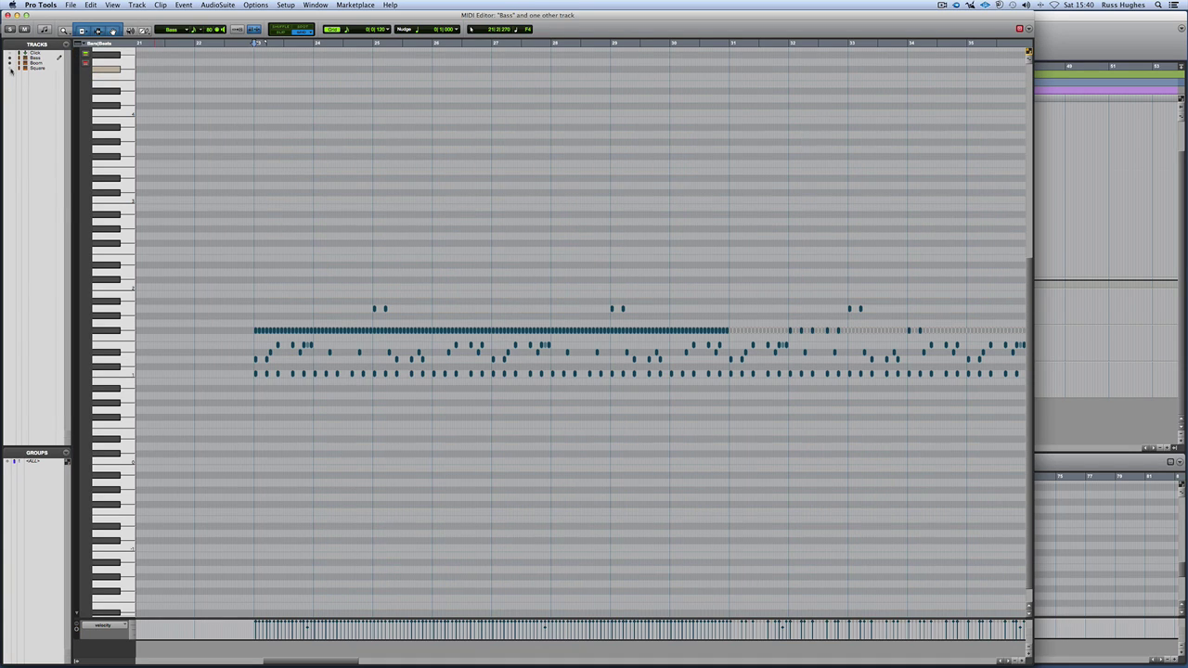
{"action": "left_click", "coordinate": [11, 68]}
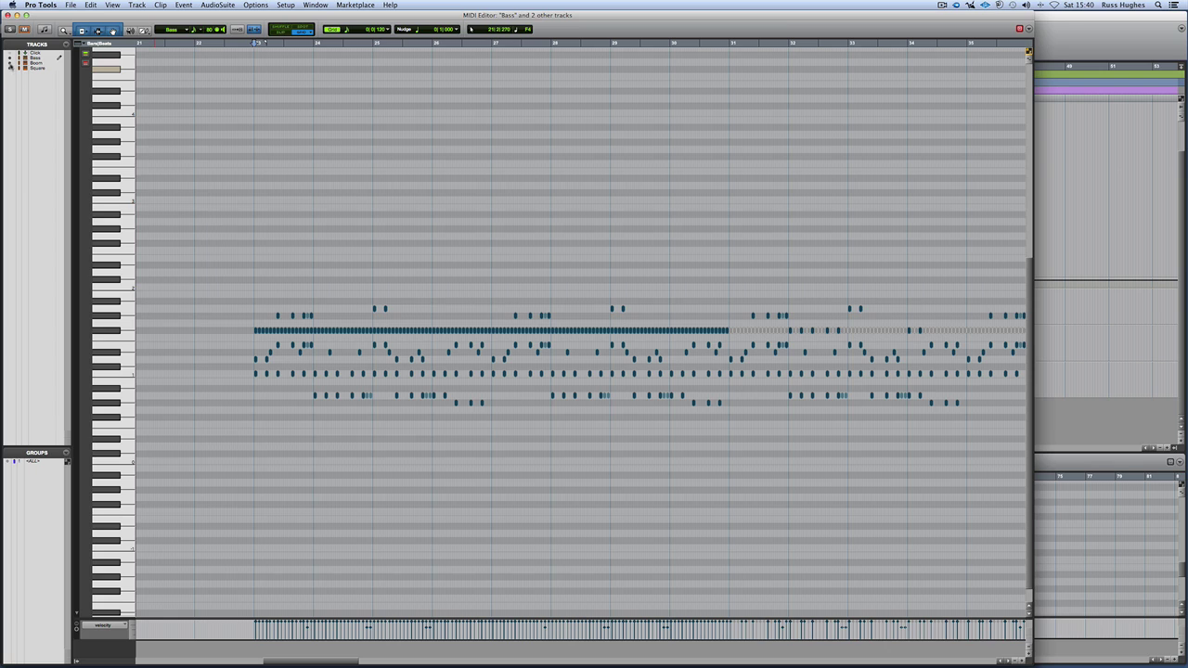
{"action": "left_click", "coordinate": [11, 64]}
{"action": "left_click", "coordinate": [11, 68]}
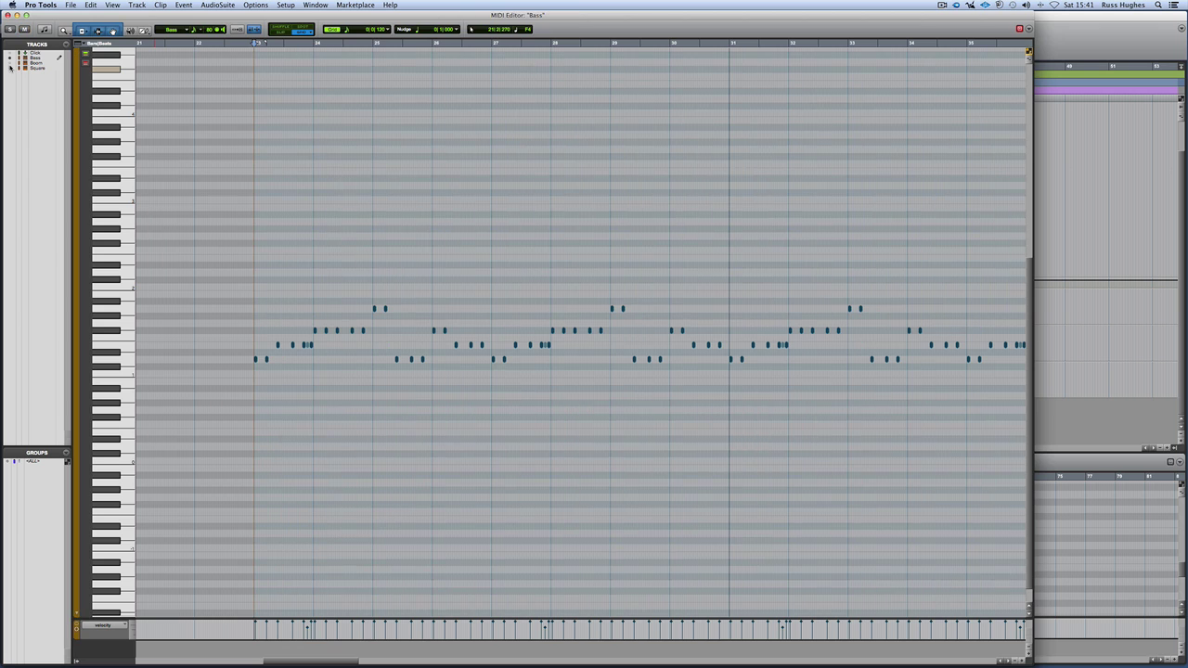
{"action": "left_click", "coordinate": [10, 64]}
{"action": "left_click", "coordinate": [10, 64]}
{"action": "left_click", "coordinate": [10, 64]}
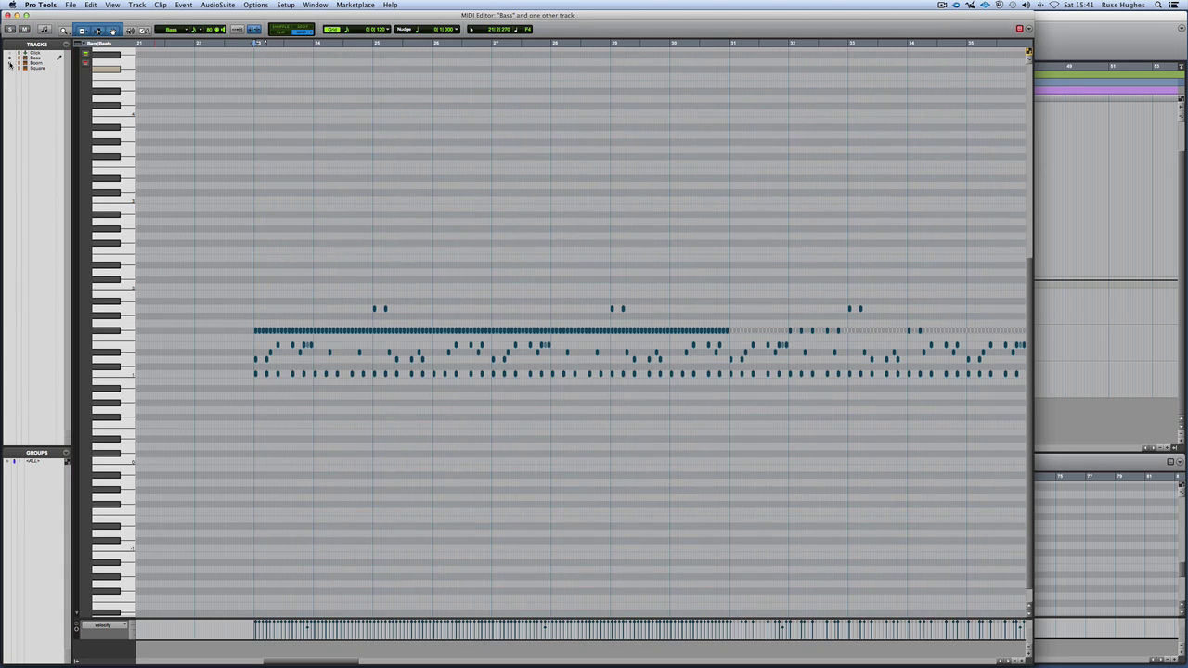
{"action": "left_click", "coordinate": [10, 64]}
{"action": "left_click", "coordinate": [10, 64]}
{"action": "left_click", "coordinate": [10, 64]}
{"action": "left_click", "coordinate": [10, 64]}
{"action": "left_click", "coordinate": [6, 64]}
{"action": "left_click", "coordinate": [6, 64]}
{"action": "left_click", "coordinate": [7, 64]}
{"action": "left_click", "coordinate": [6, 64]}
{"action": "key", "text": "super+bracketright"}
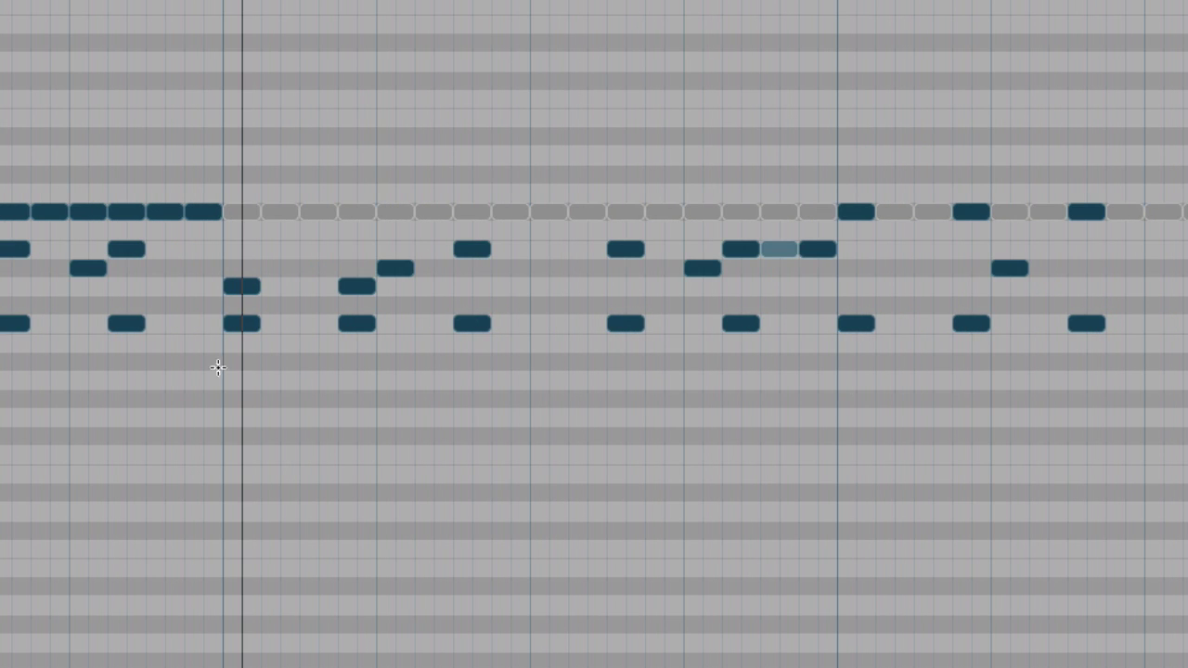
- Audition two adjacent Bass notes in the MIDI Editor
{"action": "left_click", "coordinate": [246, 327]}
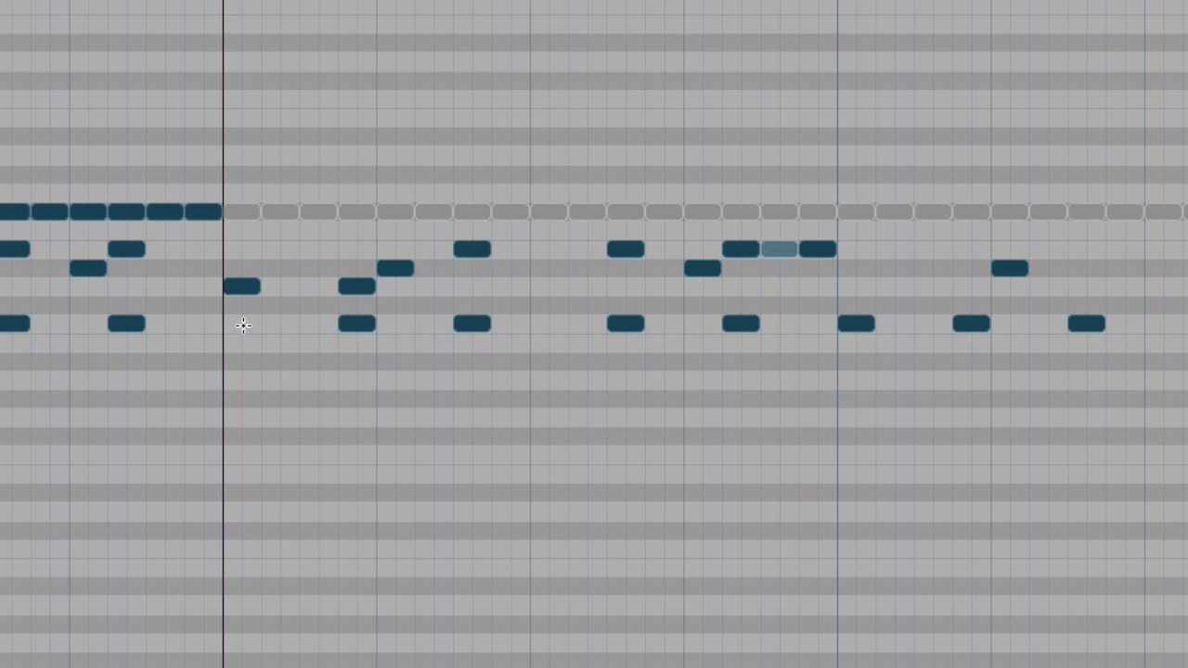
{"action": "left_click", "coordinate": [246, 291]}
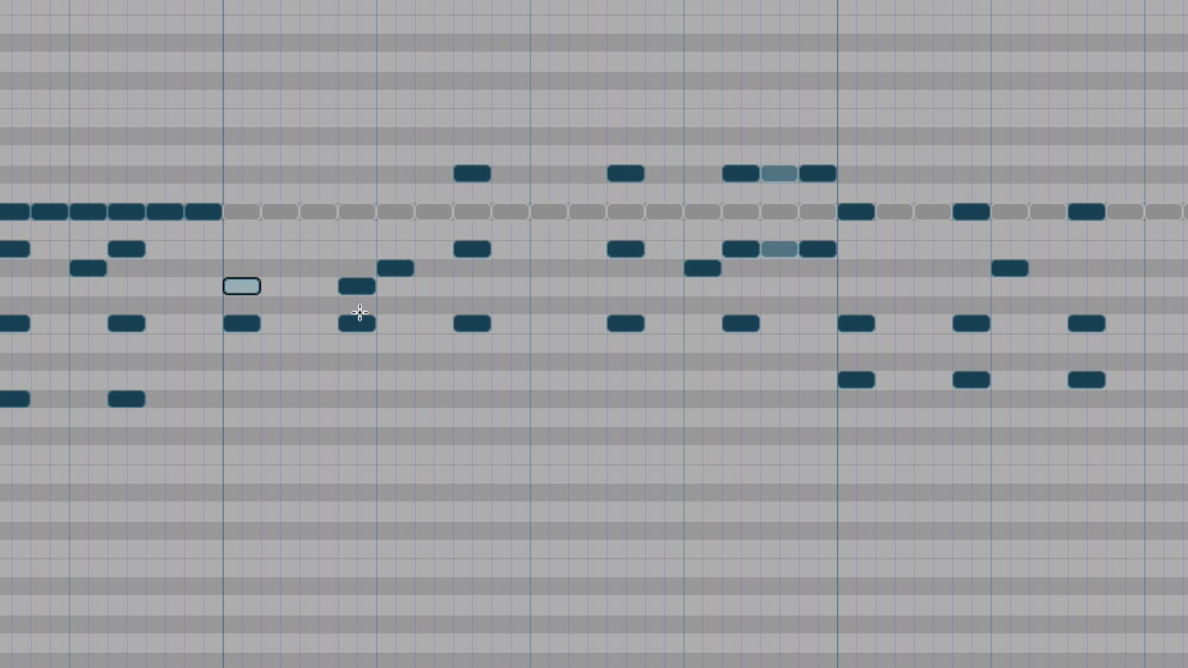
{"action": "scroll", "coordinate": [411, 313], "scroll_direction": "right", "scroll_amount": 3}
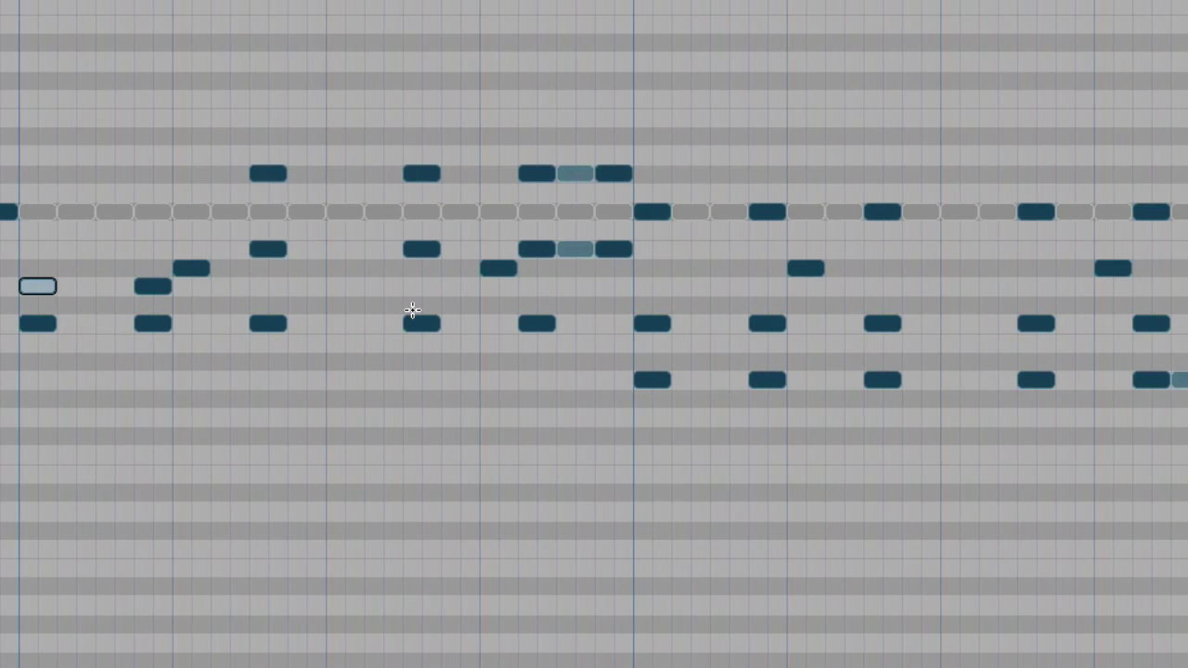
{"action": "scroll", "coordinate": [414, 310], "scroll_direction": "right", "scroll_amount": 2}
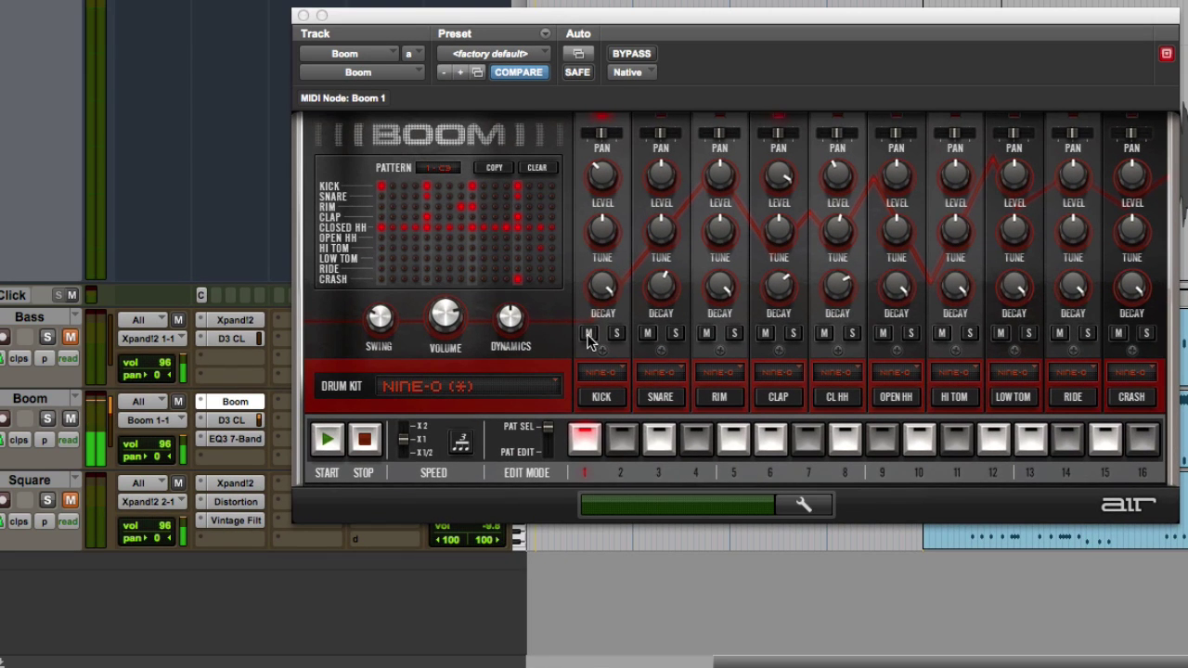
- Raise the Boom kit's Kick Decay to 76 % and open the Boom track's Dyn3 Compressor/Limiter
{"action": "left_click_drag", "start_coordinate": [608, 294], "coordinate": [593, 336]}
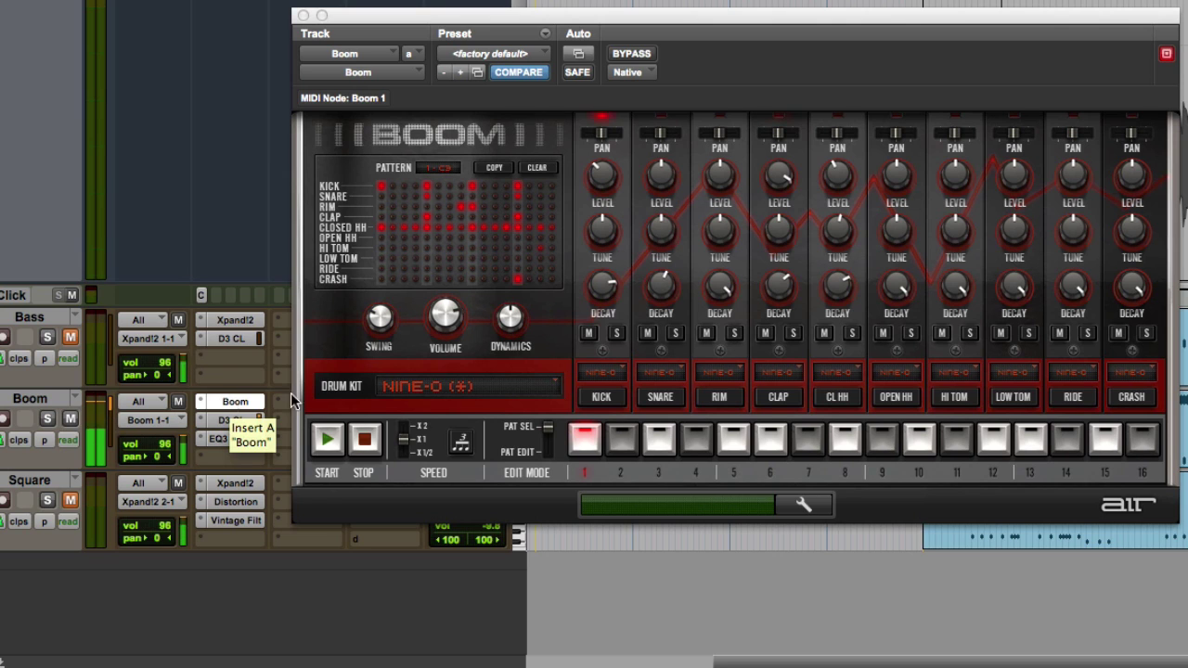
{"action": "mouse_move", "coordinate": [780, 301]}
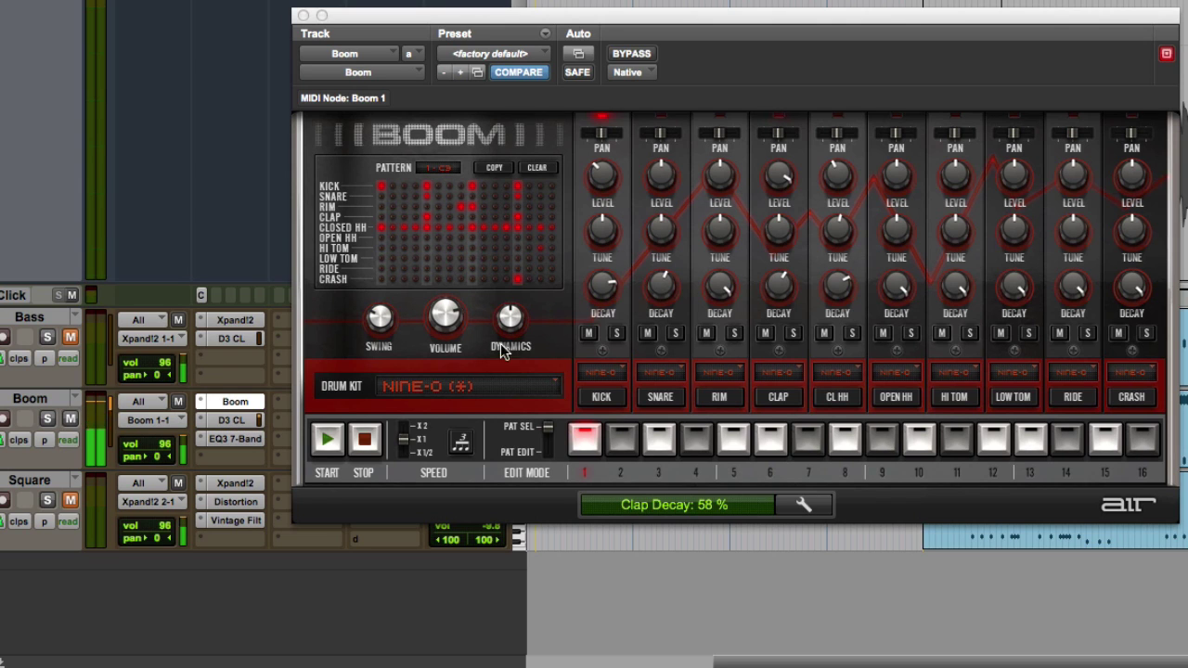
{"action": "left_click", "coordinate": [246, 421]}
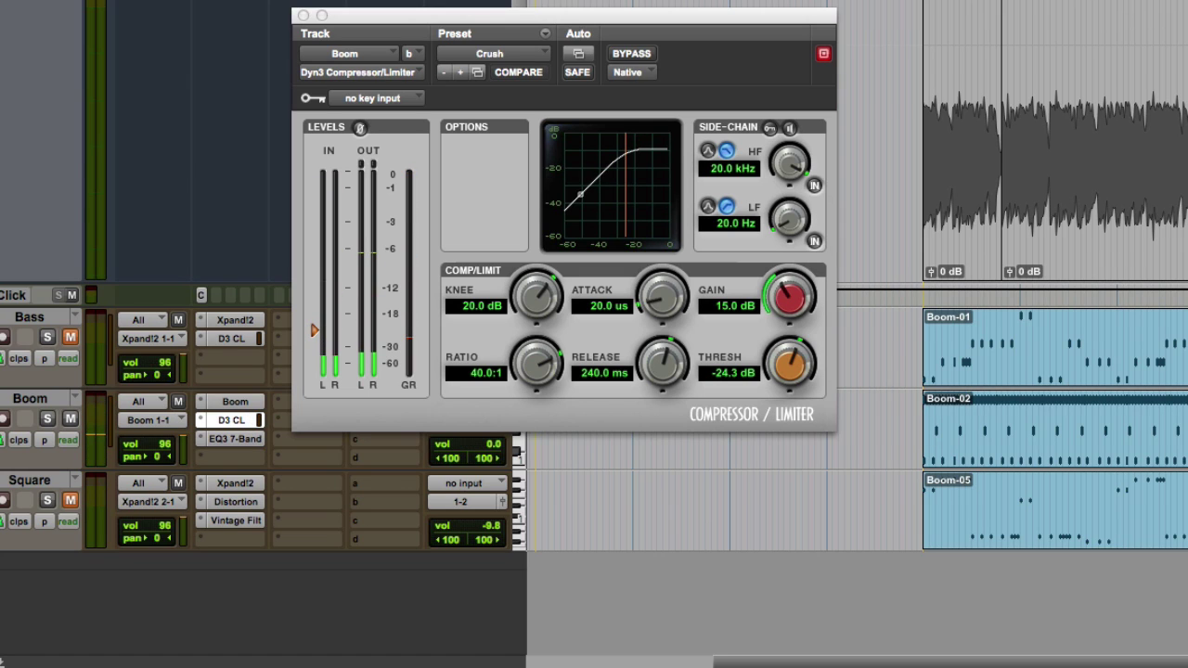
- A/B the Boom compressor with bypass, leave it active and clear its clip indicator
{"action": "left_click", "coordinate": [243, 418], "text": "super"}
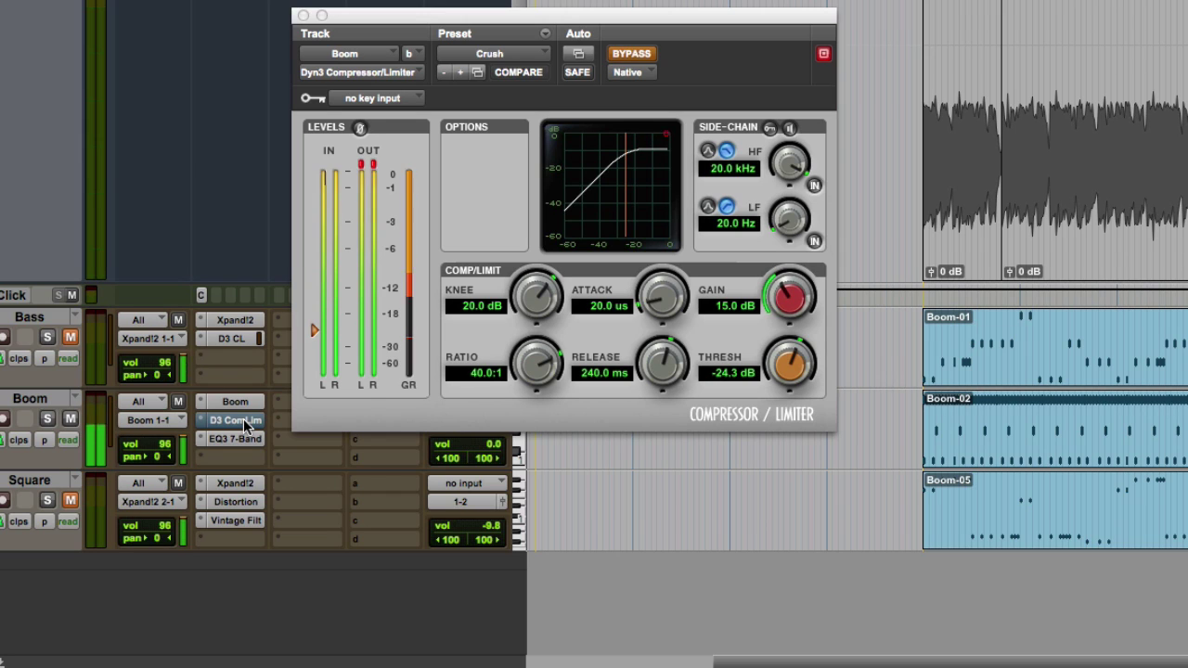
{"action": "left_click", "coordinate": [243, 418], "text": "super"}
{"action": "left_click", "coordinate": [372, 167]}
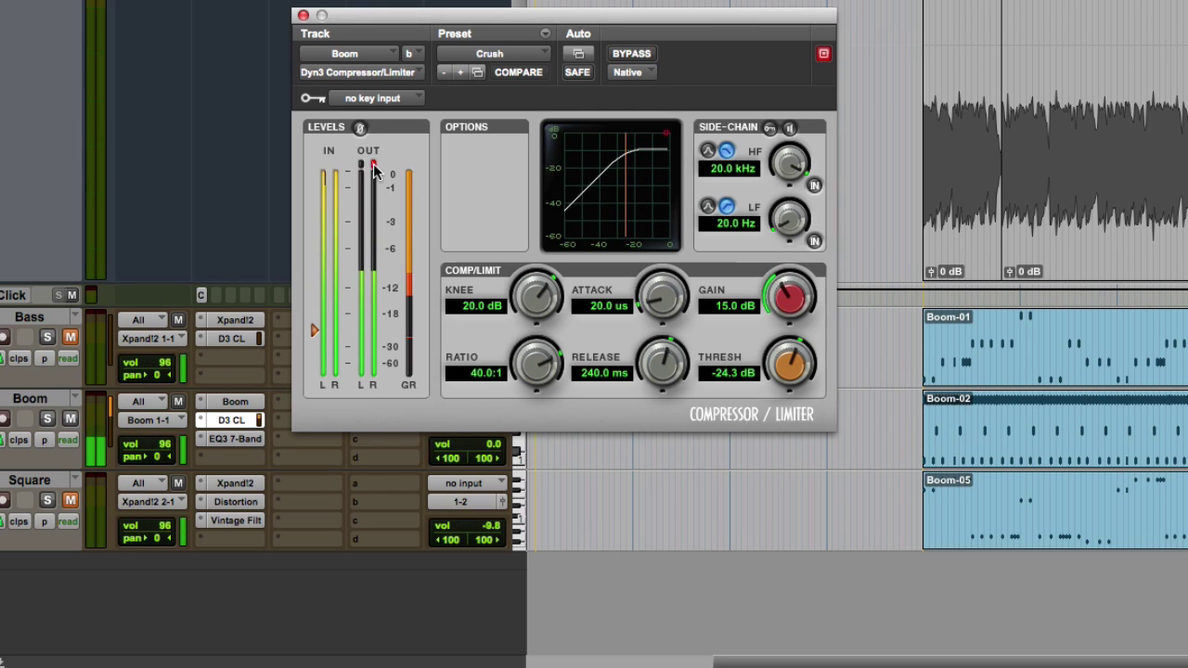
{"action": "left_click", "coordinate": [372, 167]}
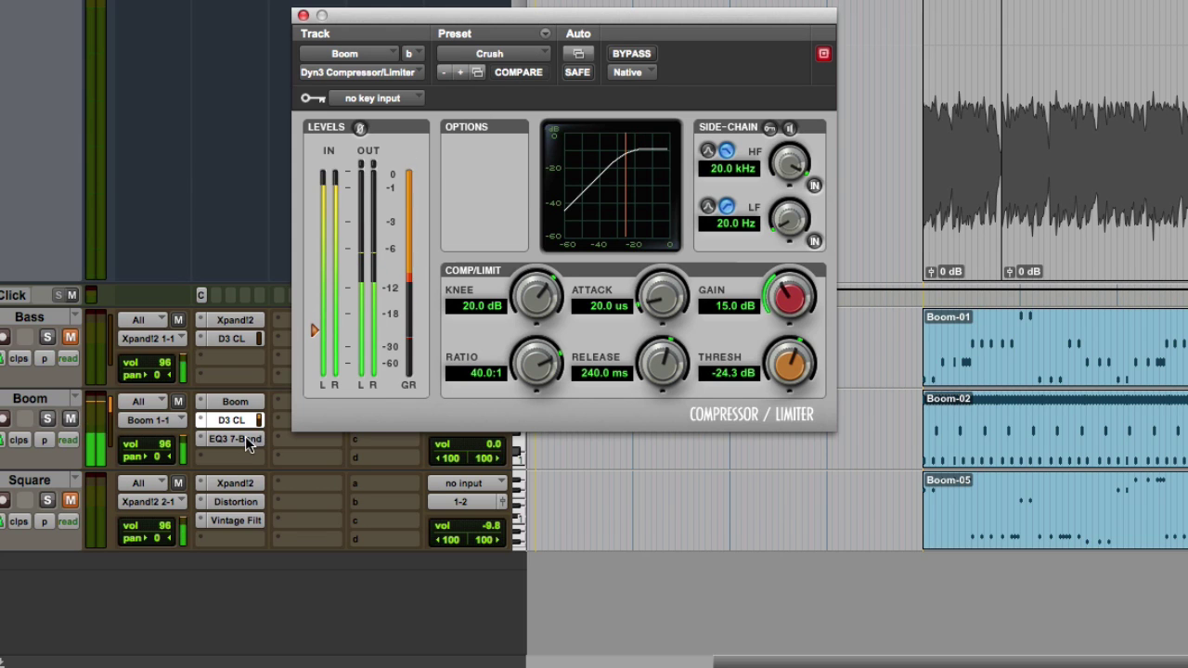
- A/B the Boom EQ3 7-Band, clear its clip lights, then open the Bass Xpand!2
{"action": "left_click", "coordinate": [245, 436]}
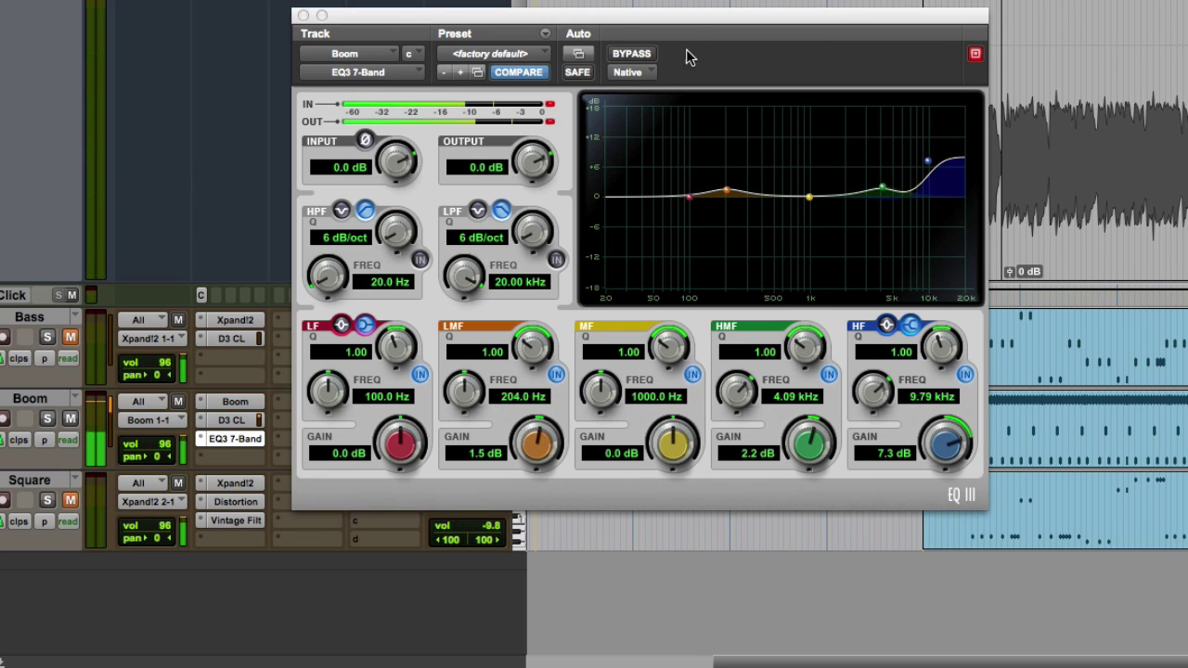
{"action": "left_click", "coordinate": [635, 55]}
{"action": "left_click", "coordinate": [638, 58]}
{"action": "left_click", "coordinate": [639, 61]}
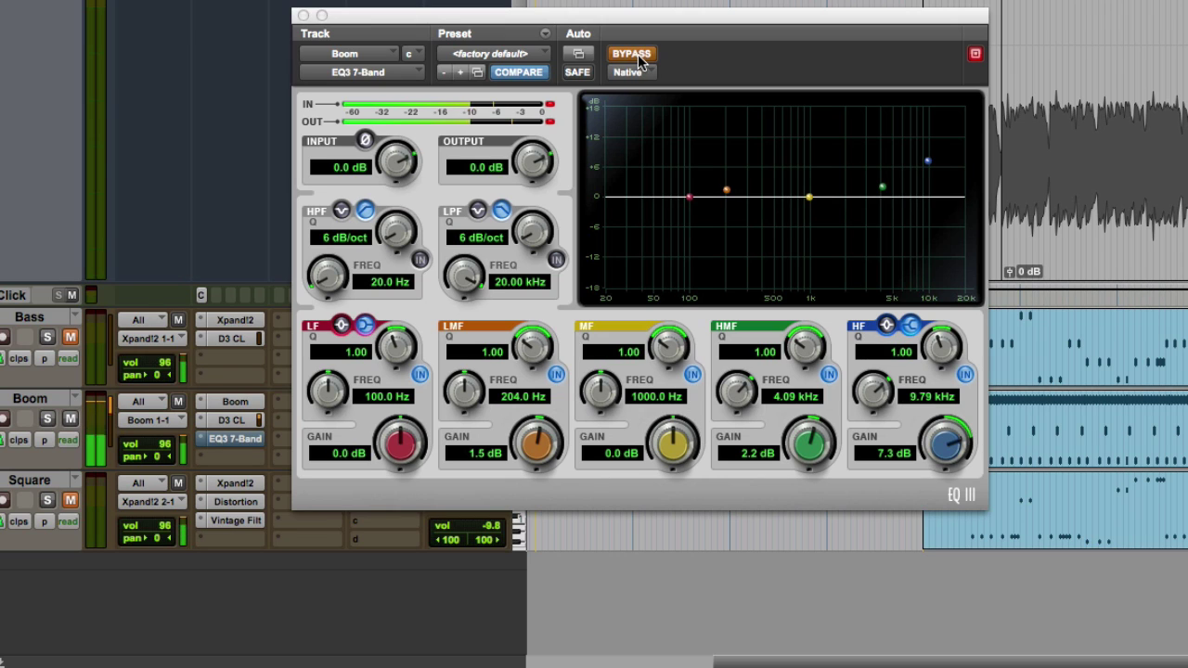
{"action": "left_click", "coordinate": [639, 62]}
{"action": "left_click", "coordinate": [553, 117]}
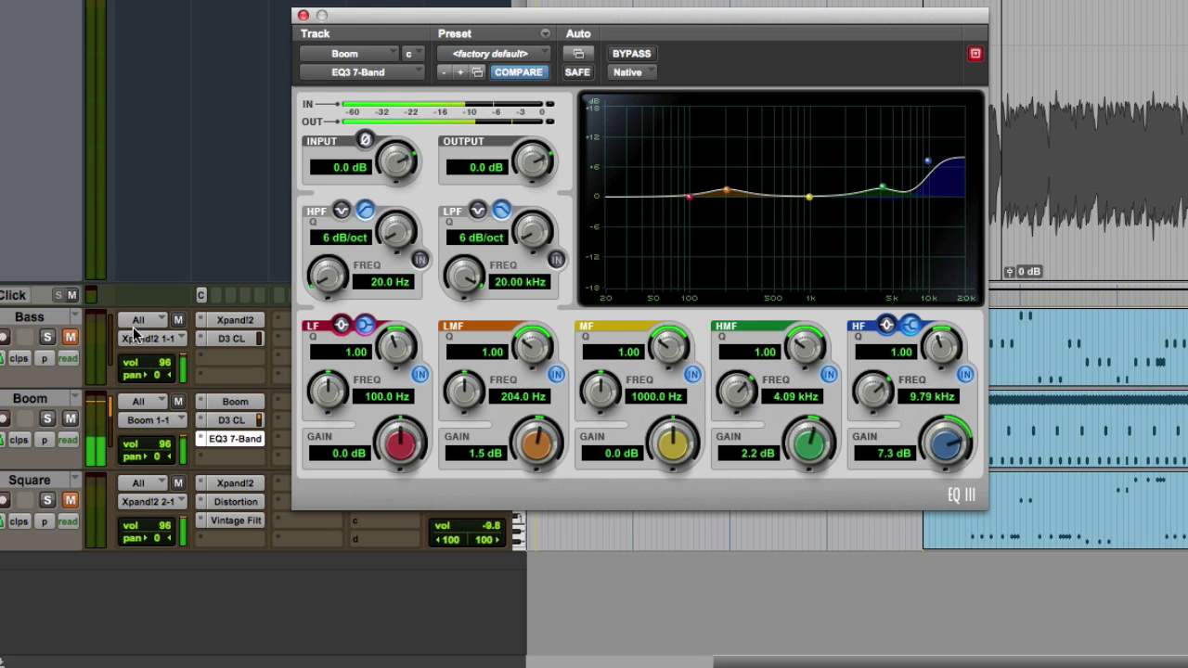
{"action": "left_click", "coordinate": [235, 321]}
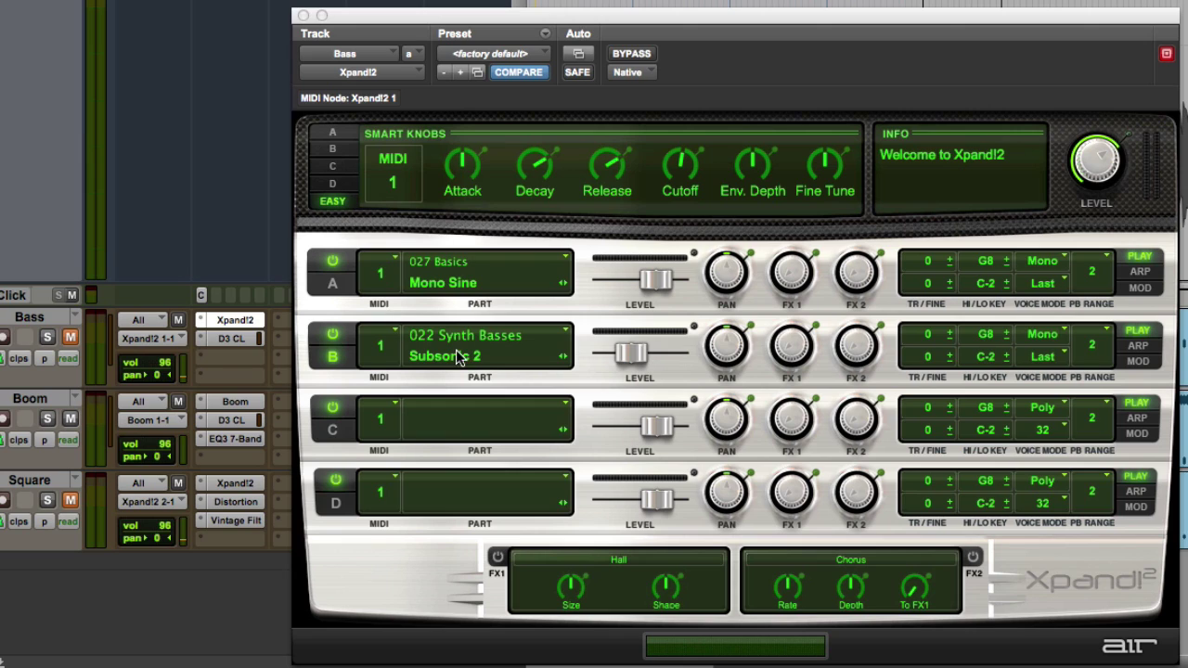
- Toggle the Subsonic 2 layer off and on, then adjust its Part B level
{"action": "left_click", "coordinate": [333, 335]}
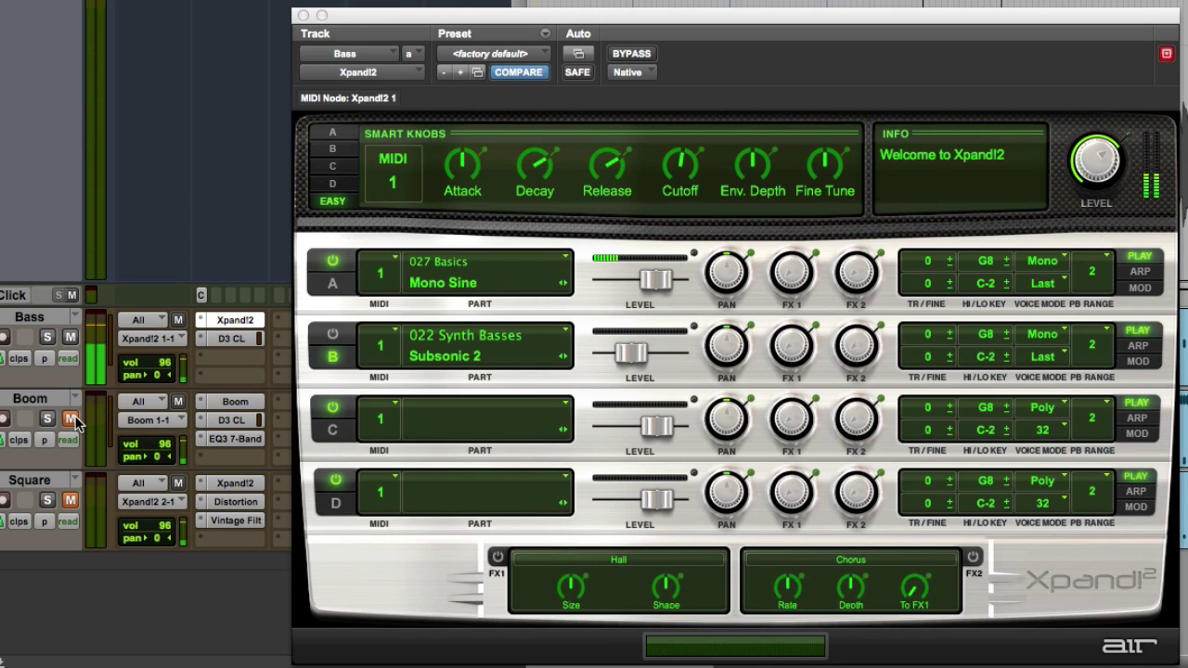
{"action": "left_click", "coordinate": [333, 336]}
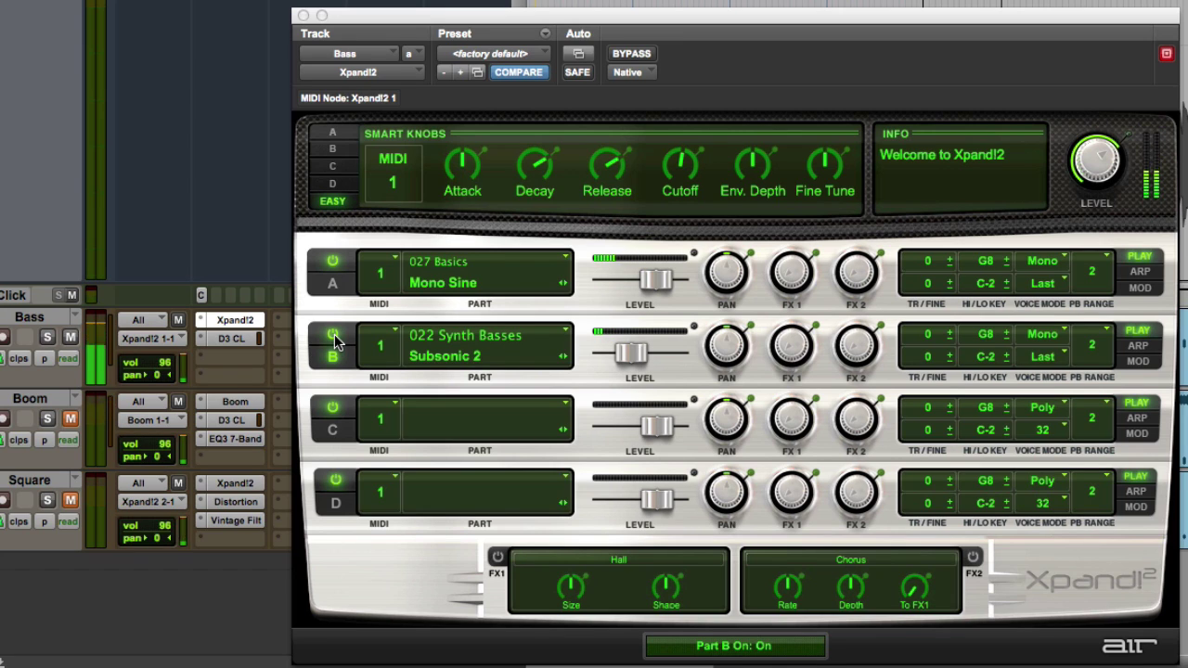
{"action": "mouse_move", "coordinate": [639, 356]}
{"action": "left_mouse_down"}
{"action": "mouse_move", "coordinate": [657, 355]}
{"action": "mouse_move", "coordinate": [614, 354]}
{"action": "mouse_move", "coordinate": [628, 361]}
{"action": "left_mouse_up"}
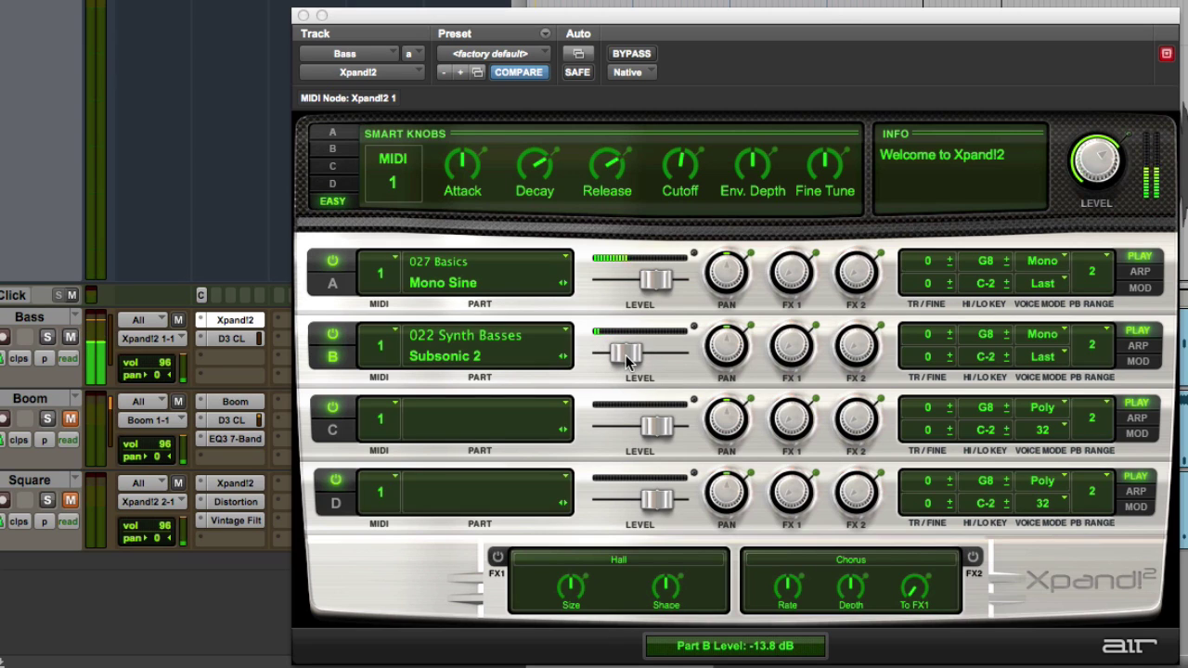
- Unmute Boom, solo the Bass track and open its Dyn3 Compressor/Limiter
{"action": "left_click", "coordinate": [72, 420]}
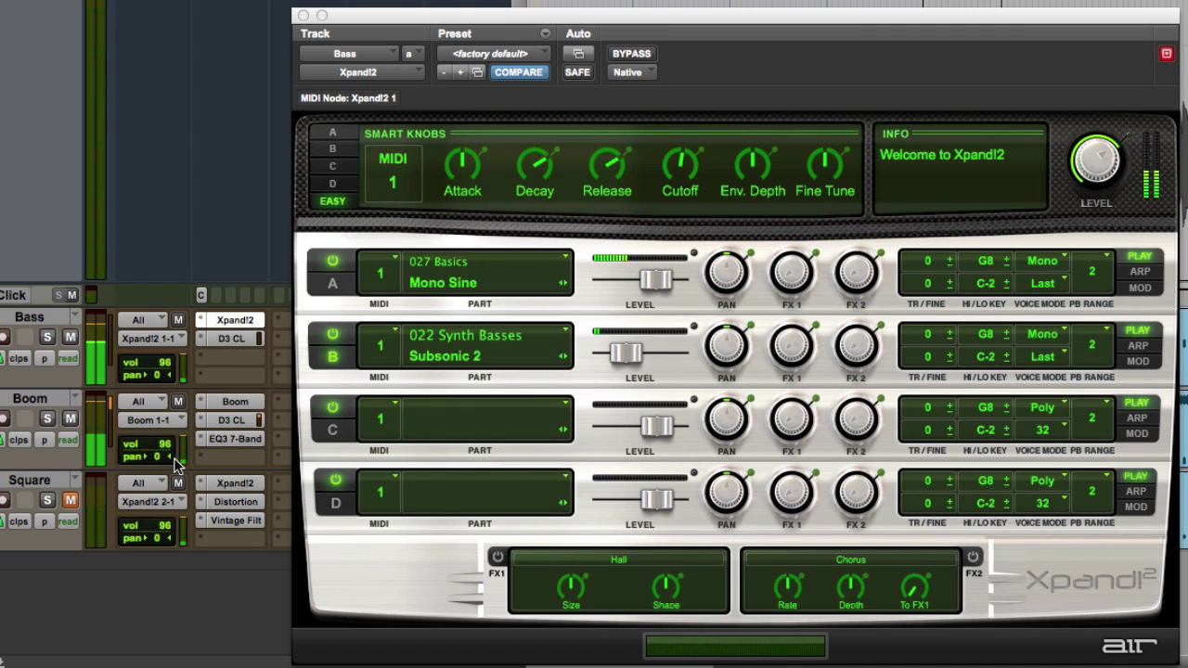
{"action": "left_click", "coordinate": [46, 337]}
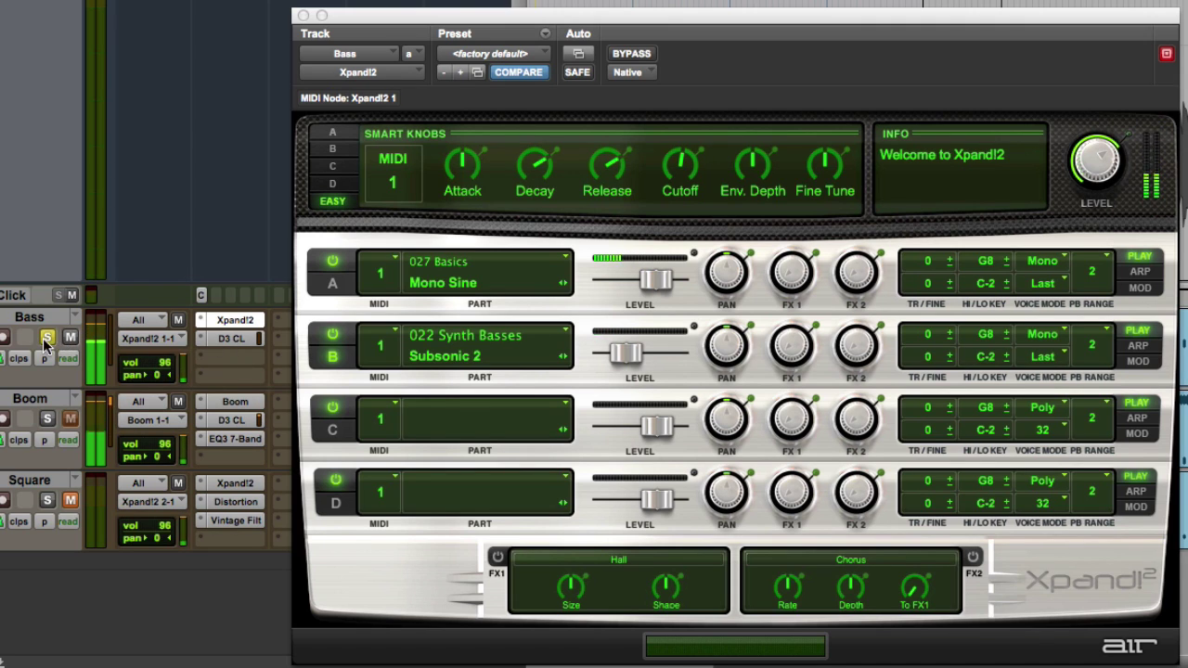
{"action": "left_click", "coordinate": [227, 338]}
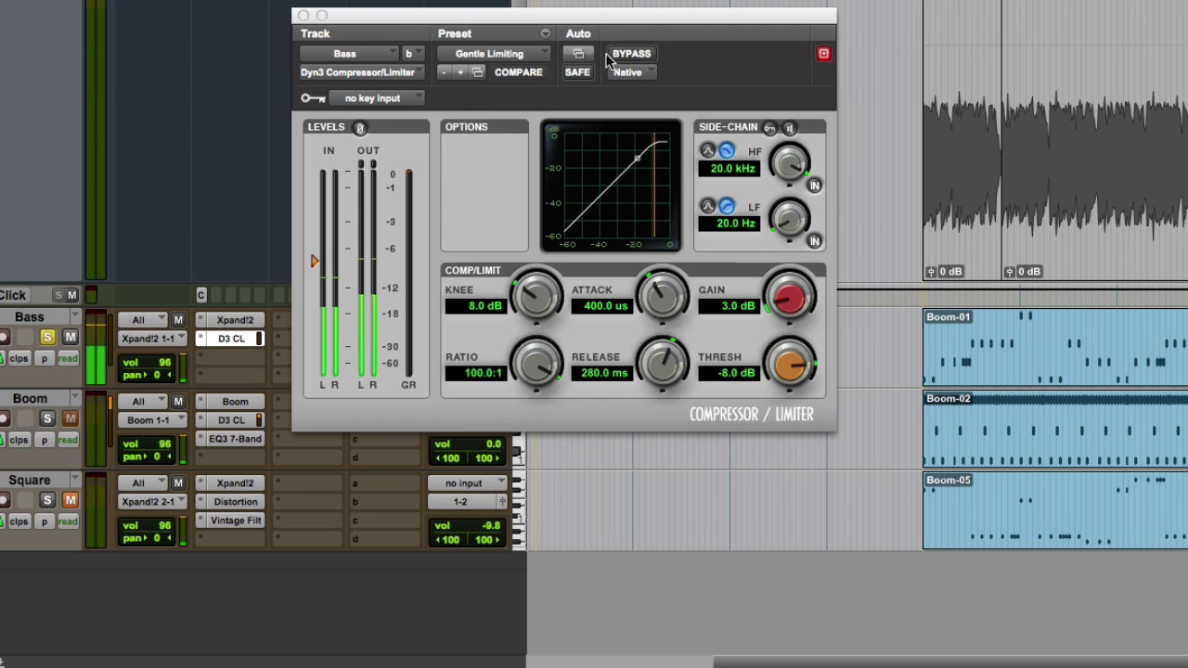
- A/B the Bass compressor and set its threshold to -9.1 dB
{"action": "left_click", "coordinate": [642, 54]}
{"action": "left_click", "coordinate": [642, 55]}
{"action": "mouse_move", "coordinate": [315, 262]}
{"action": "left_mouse_down"}
{"action": "mouse_move", "coordinate": [315, 296]}
{"action": "mouse_move", "coordinate": [314, 249]}
{"action": "mouse_move", "coordinate": [313, 272]}
{"action": "left_mouse_up"}
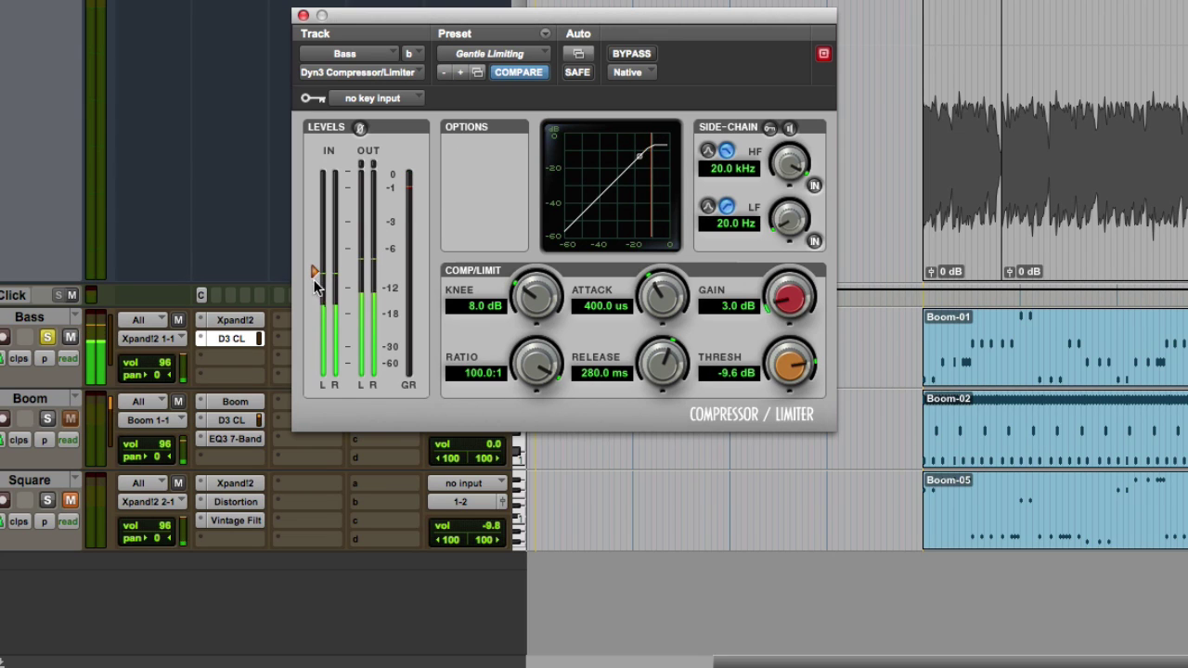
{"action": "left_click_drag", "start_coordinate": [312, 273], "coordinate": [312, 270]}
- Unsolo Bass, unmute Square and open the Square track's Xpand!2
{"action": "left_click", "coordinate": [49, 338]}
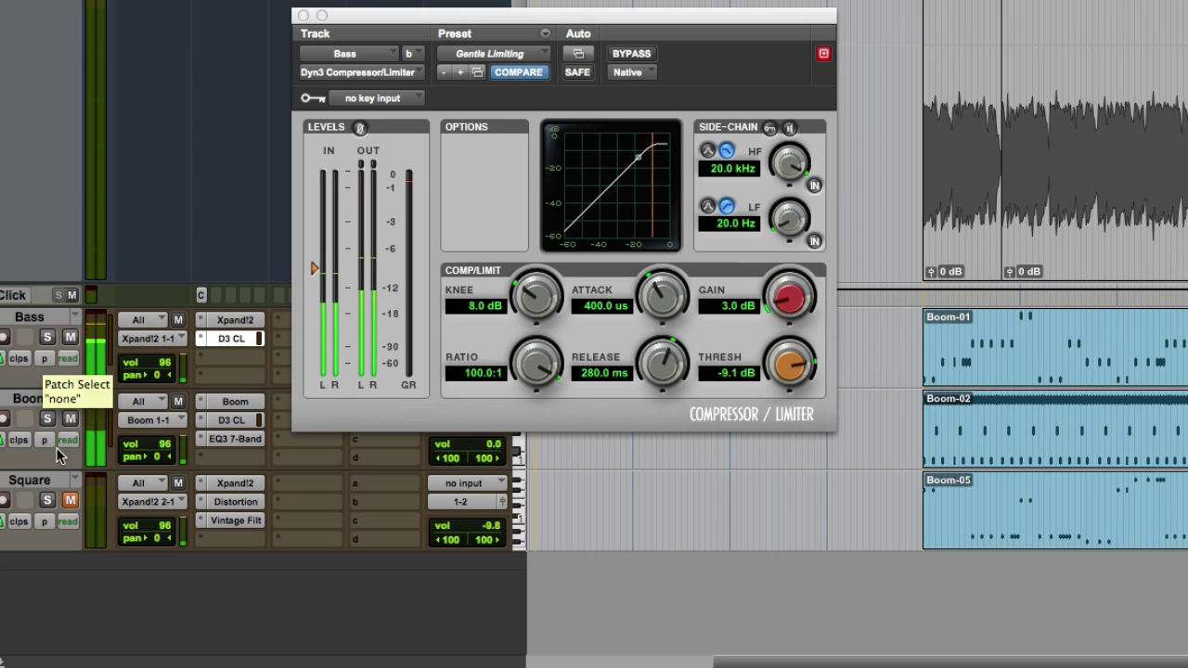
{"action": "left_click", "coordinate": [69, 500]}
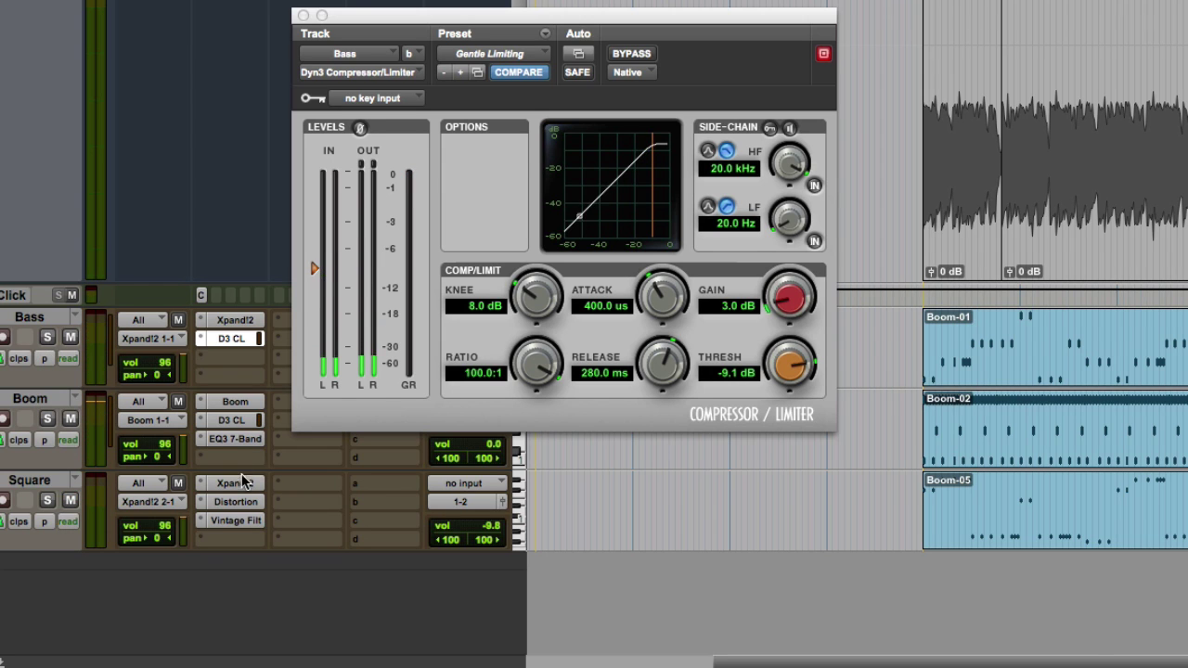
{"action": "left_click", "coordinate": [239, 482]}
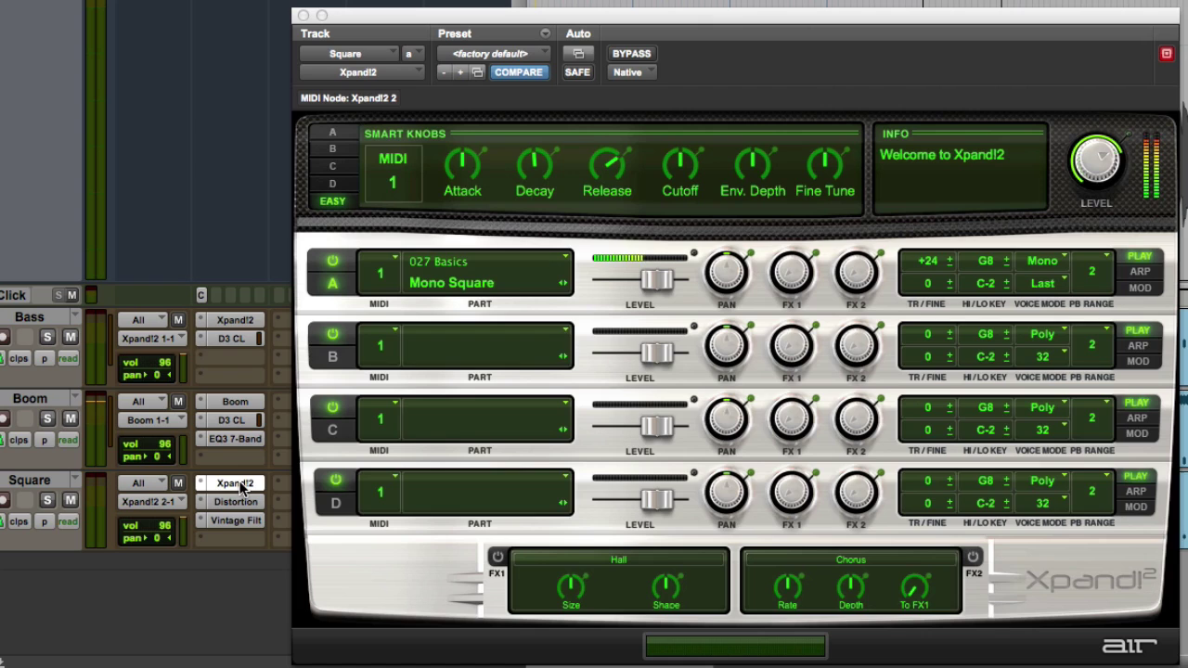
- Browse part A's patch list without changing it and show its quick-edit controls
{"action": "left_click", "coordinate": [464, 282]}
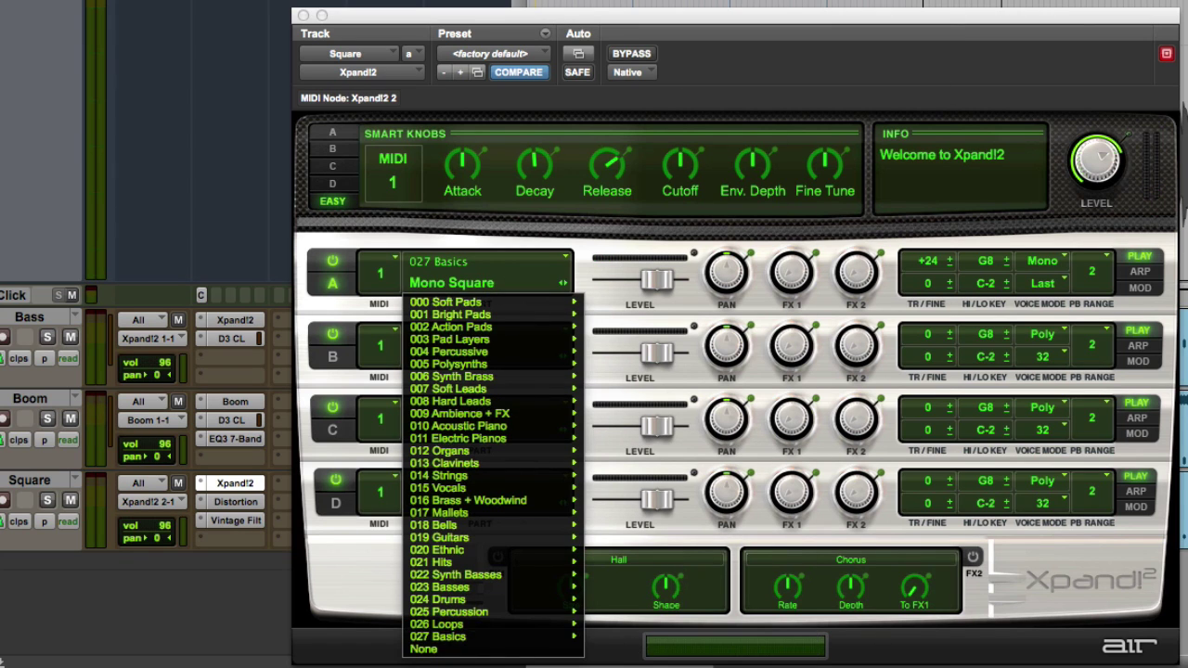
{"action": "mouse_move", "coordinate": [520, 639]}
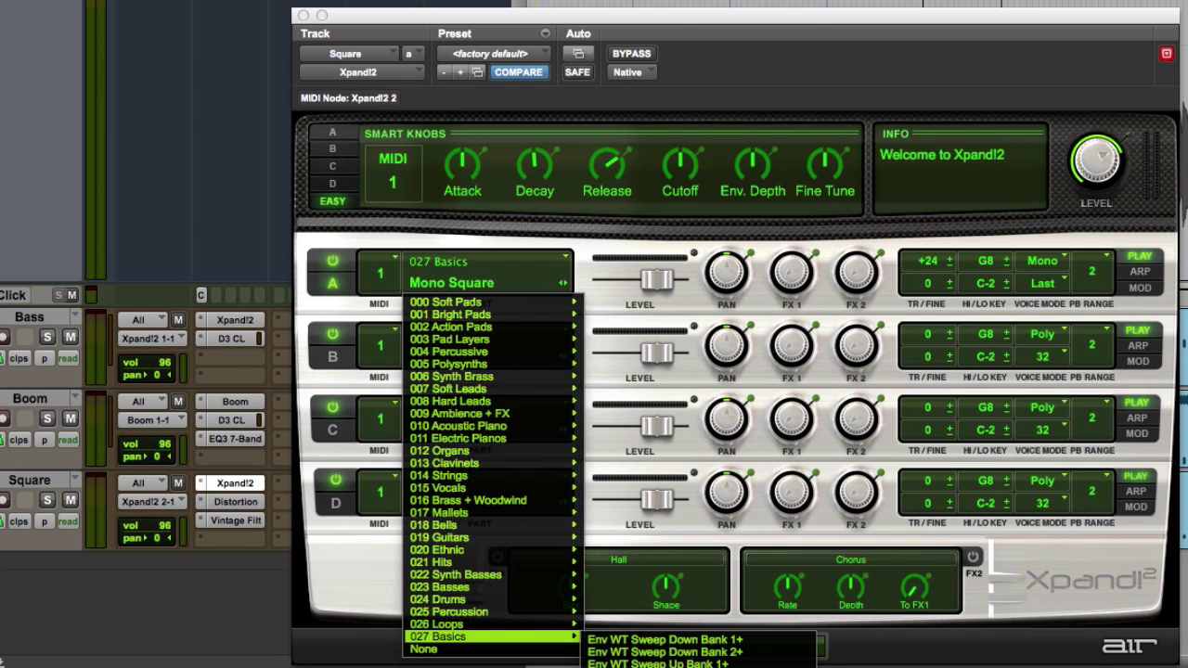
{"action": "left_click", "coordinate": [339, 138]}
{"action": "left_click", "coordinate": [335, 133]}
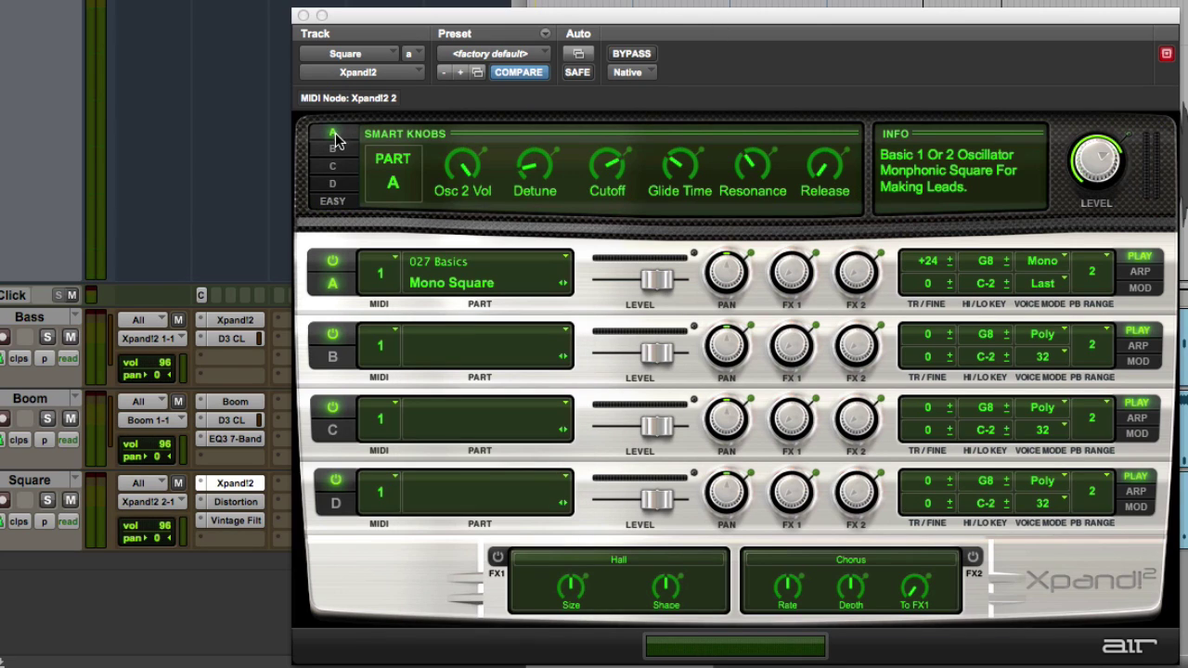
- Solo the Square track and bypass its Distortion and Vintage Filter
{"action": "left_click", "coordinate": [48, 500]}
{"action": "left_click", "coordinate": [237, 506], "text": "super"}
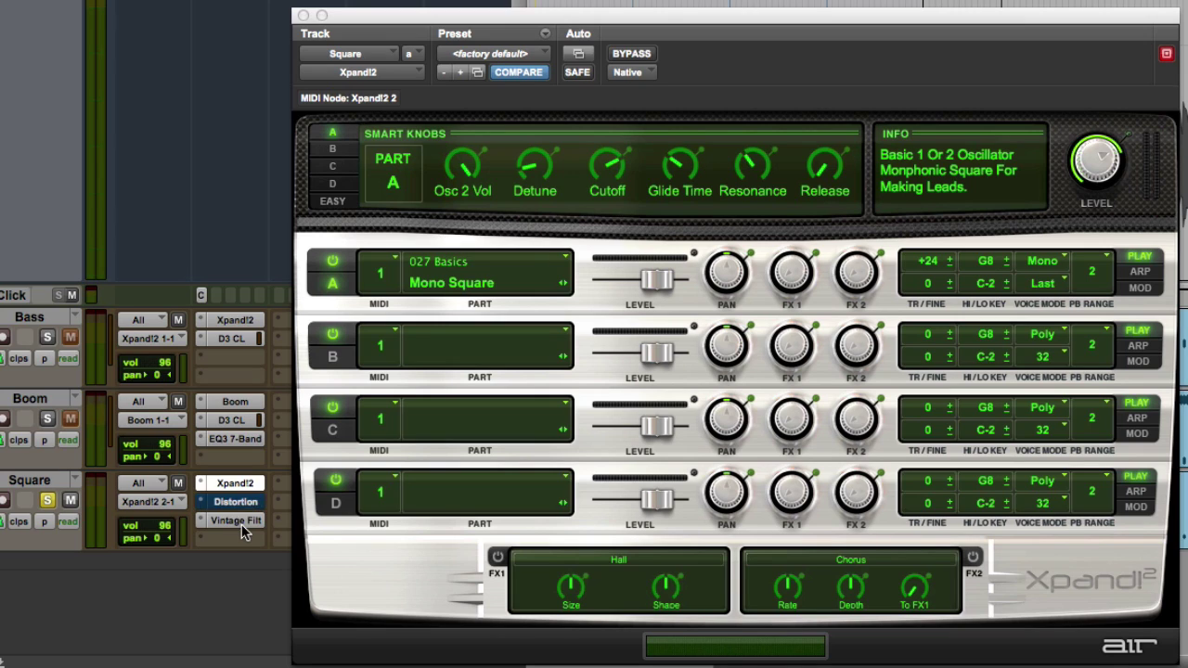
{"action": "left_click", "coordinate": [241, 522], "text": "super"}
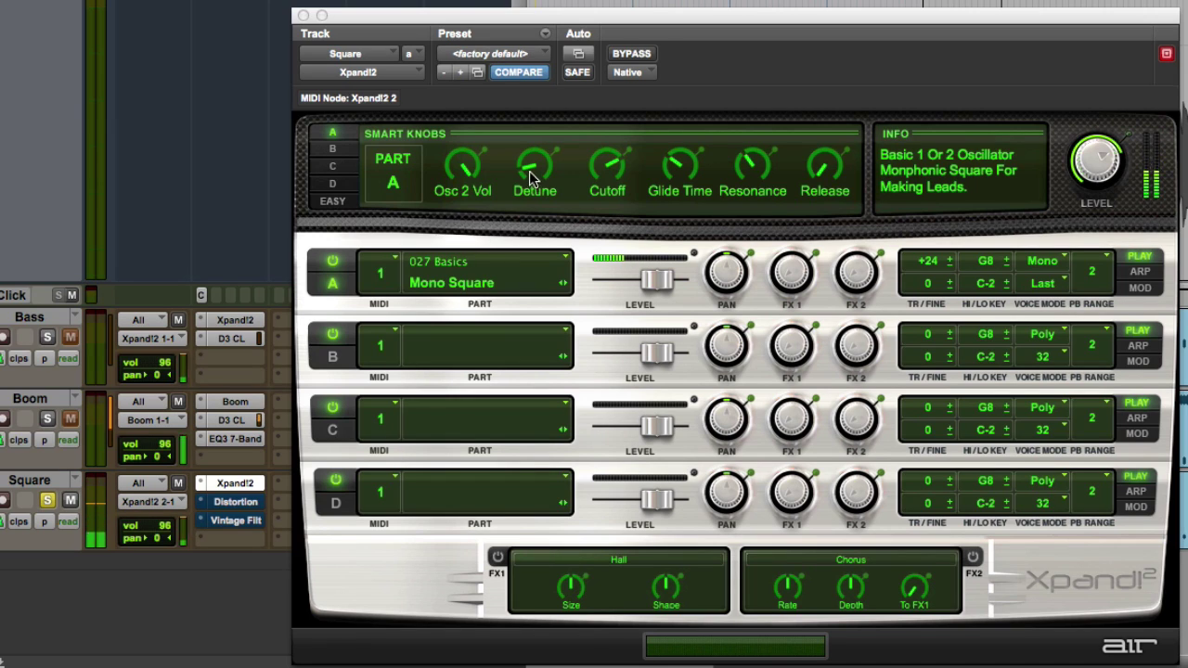
- Adjust the Mono Square detune, raise its cutoff, then open the Distortion plug-in
{"action": "mouse_move", "coordinate": [534, 176]}
{"action": "left_mouse_down"}
{"action": "mouse_move", "coordinate": [538, 128]}
{"action": "mouse_move", "coordinate": [526, 160]}
{"action": "left_mouse_up"}
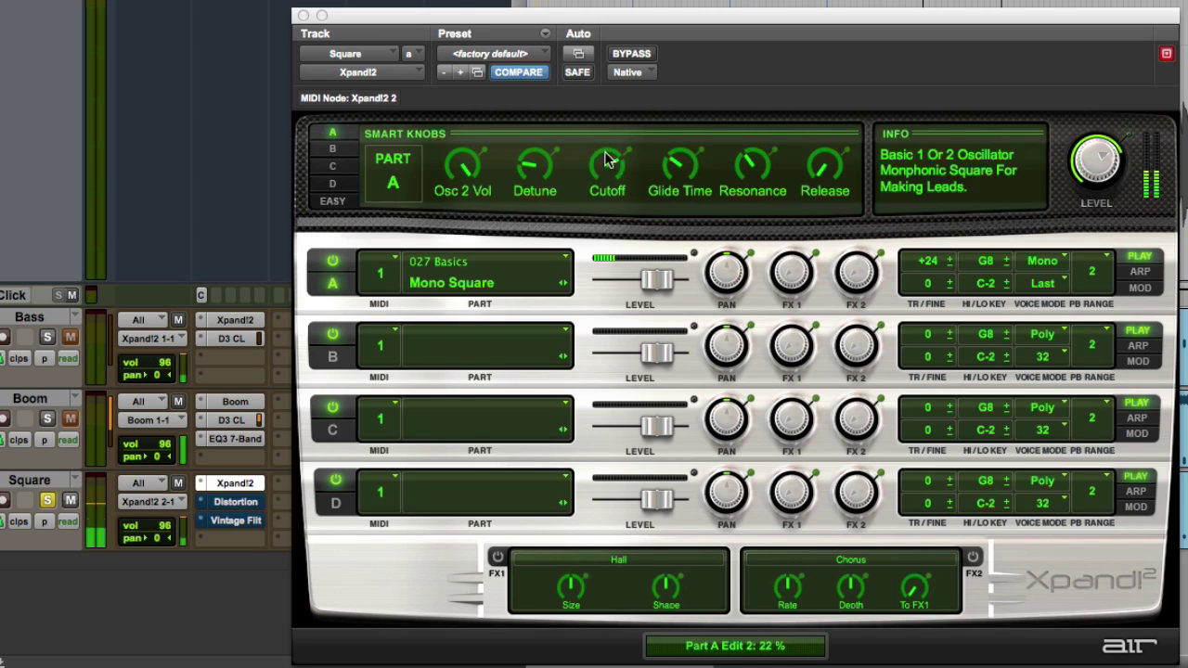
{"action": "mouse_move", "coordinate": [620, 160]}
{"action": "left_mouse_down"}
{"action": "mouse_move", "coordinate": [611, 165]}
{"action": "mouse_move", "coordinate": [612, 146]}
{"action": "mouse_move", "coordinate": [606, 161]}
{"action": "left_mouse_up"}
{"action": "left_click", "coordinate": [252, 507]}
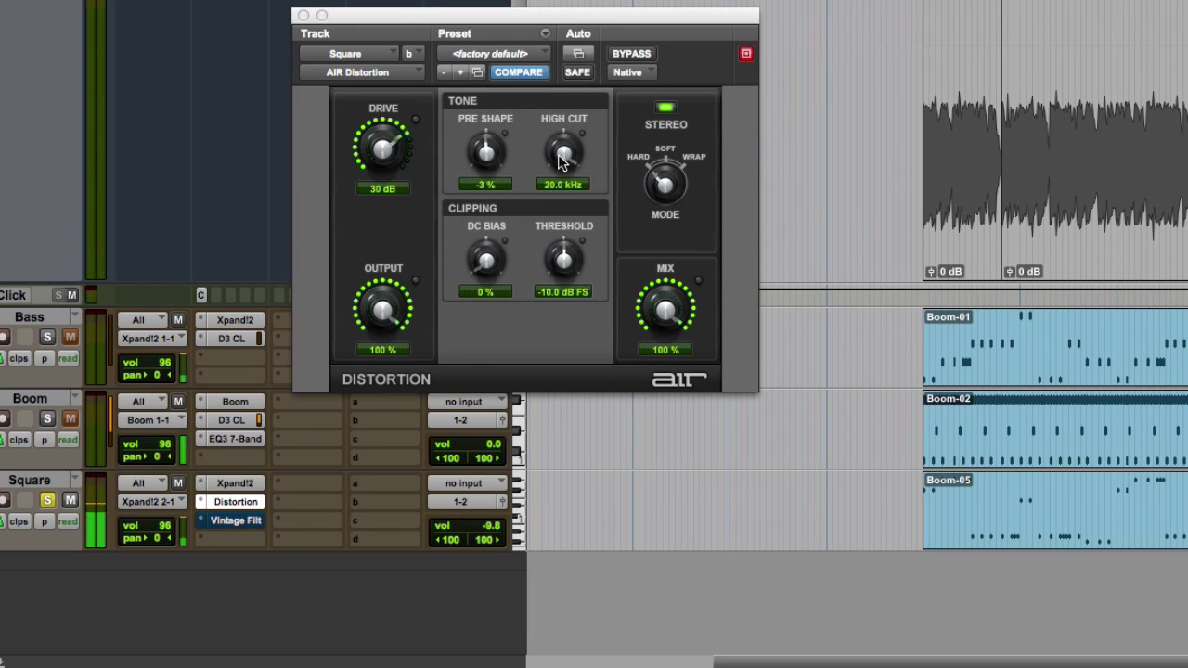
- Lower Distortion high cut to 12.6 kHz, raise drive, then enable Vintage Filter and adjust cutoff
{"action": "left_click_drag", "start_coordinate": [563, 158], "coordinate": [555, 215]}
{"action": "left_click_drag", "start_coordinate": [391, 155], "coordinate": [394, 149]}
{"action": "left_click", "coordinate": [234, 525]}
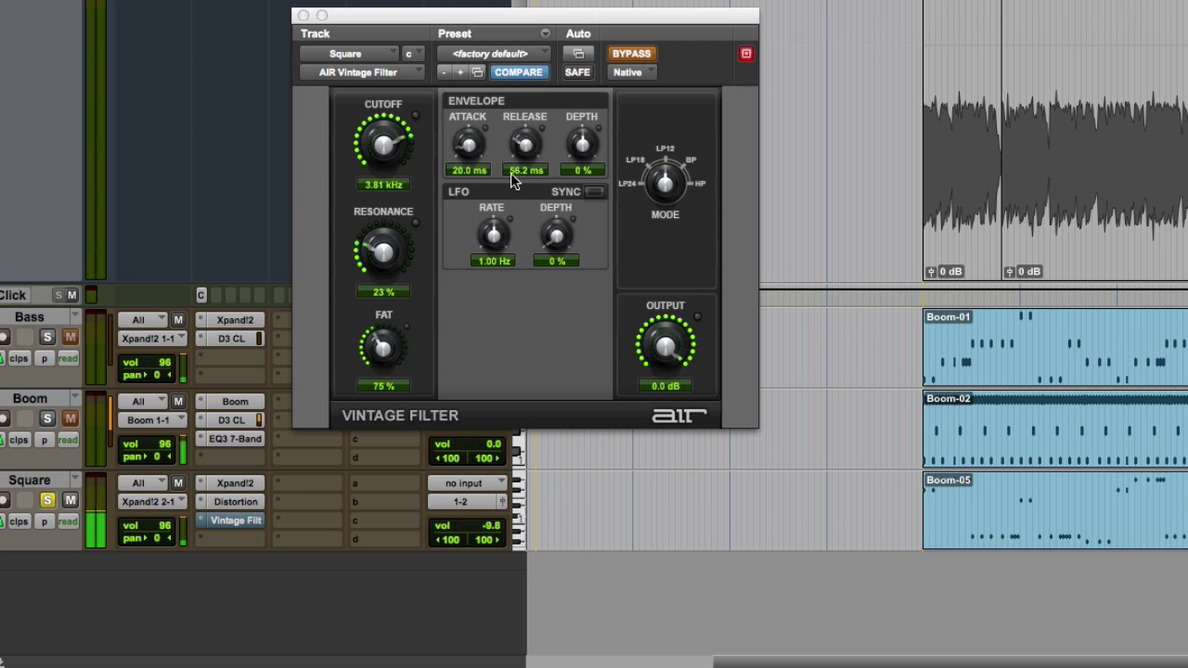
{"action": "left_click", "coordinate": [635, 52]}
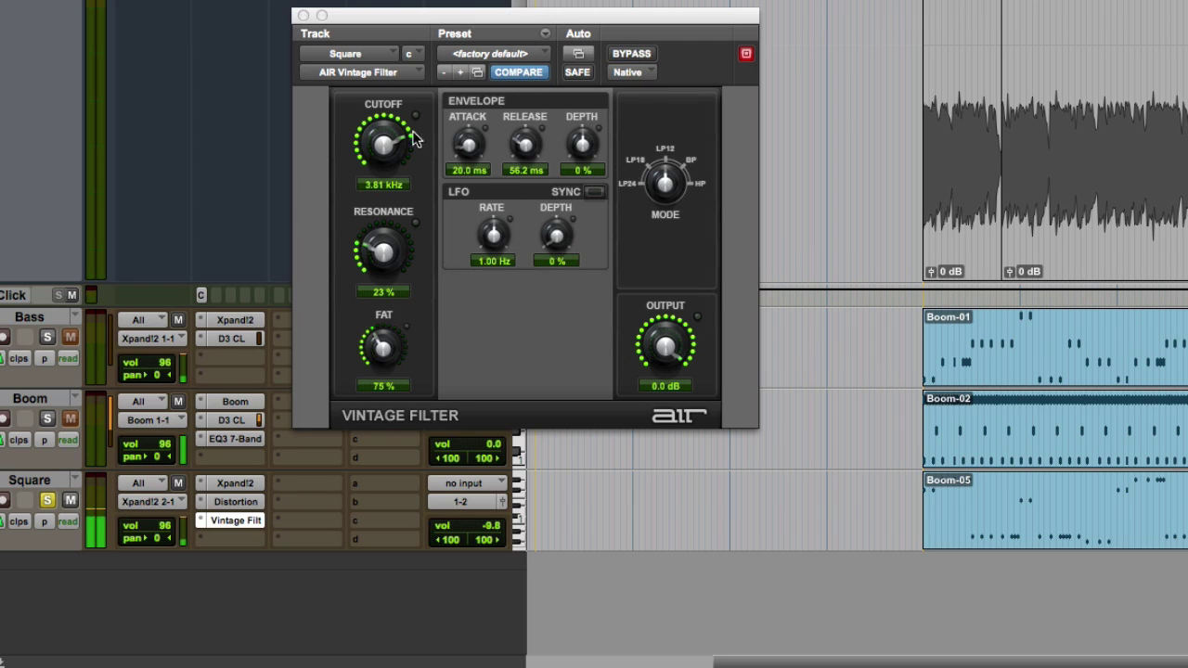
{"action": "left_click_drag", "start_coordinate": [383, 149], "coordinate": [377, 152]}
- A/B the lead's Distortion and Vintage Filter by bypassing and re-enabling both
{"action": "left_click", "coordinate": [227, 518], "text": "super"}
{"action": "left_click", "coordinate": [233, 500], "text": "super"}
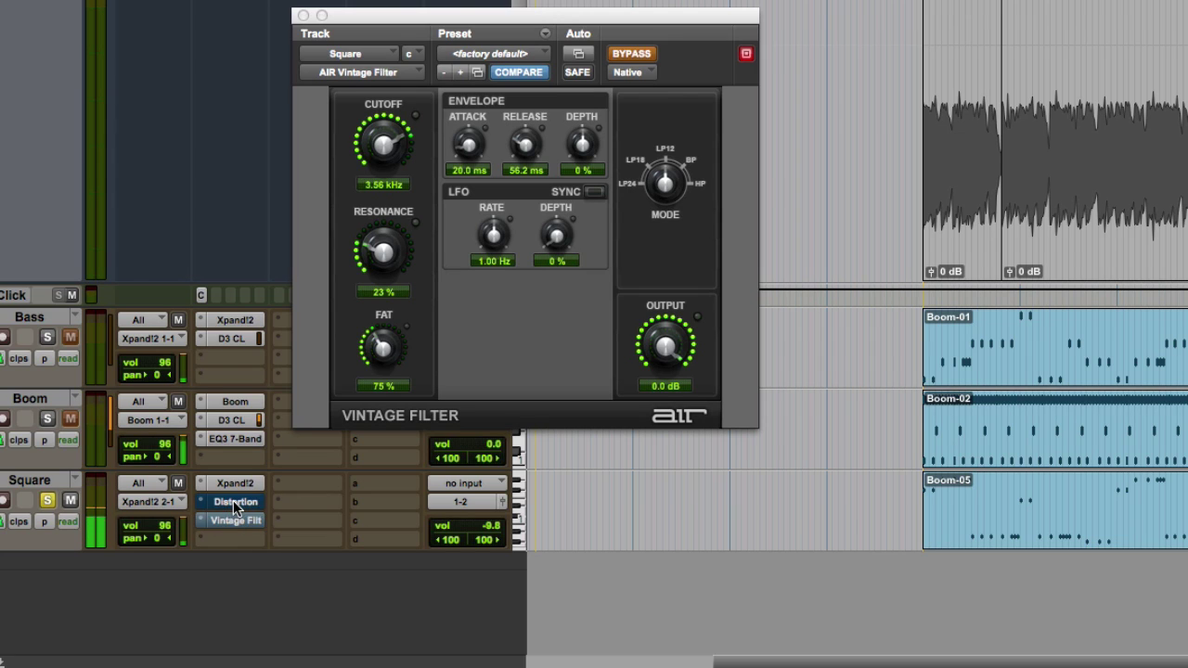
{"action": "left_click", "coordinate": [233, 500], "text": "super"}
{"action": "left_click", "coordinate": [235, 517], "text": "super"}
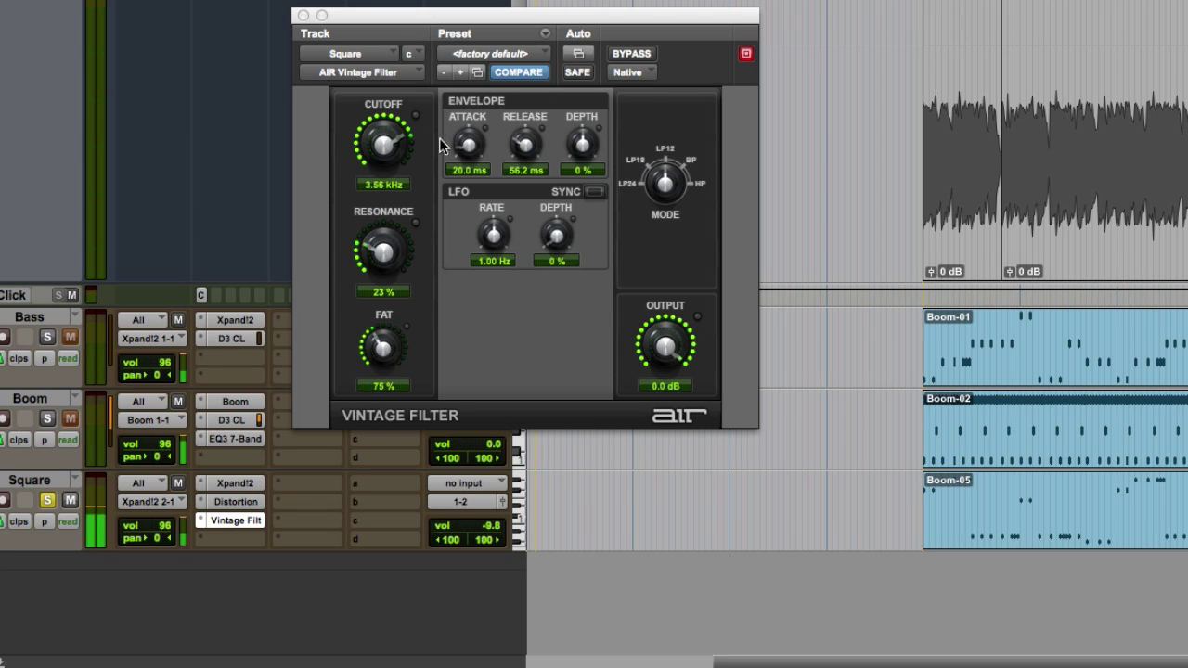
- Set filter resonance to 14 % and Fat to 106 %, compare with bypass, and unsolo Square
{"action": "left_click_drag", "start_coordinate": [383, 251], "coordinate": [388, 205]}
{"action": "left_click_drag", "start_coordinate": [375, 258], "coordinate": [370, 274]}
{"action": "left_click_drag", "start_coordinate": [372, 345], "coordinate": [372, 303]}
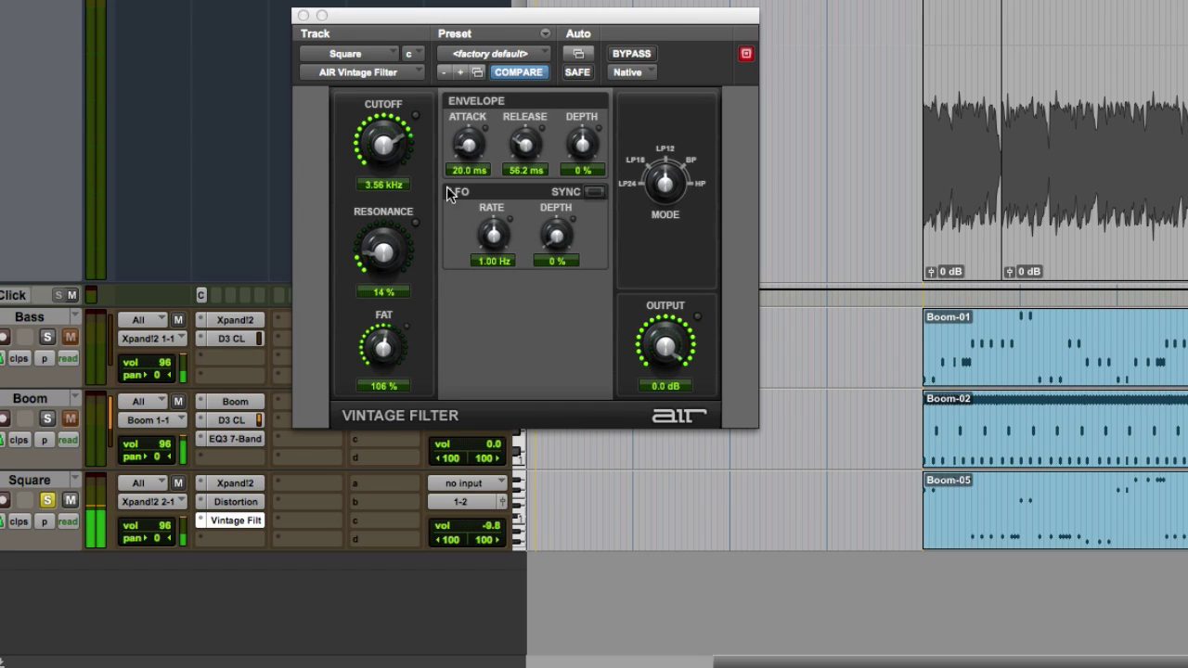
{"action": "left_click", "coordinate": [635, 56]}
{"action": "left_click", "coordinate": [636, 53]}
{"action": "left_click", "coordinate": [47, 500]}
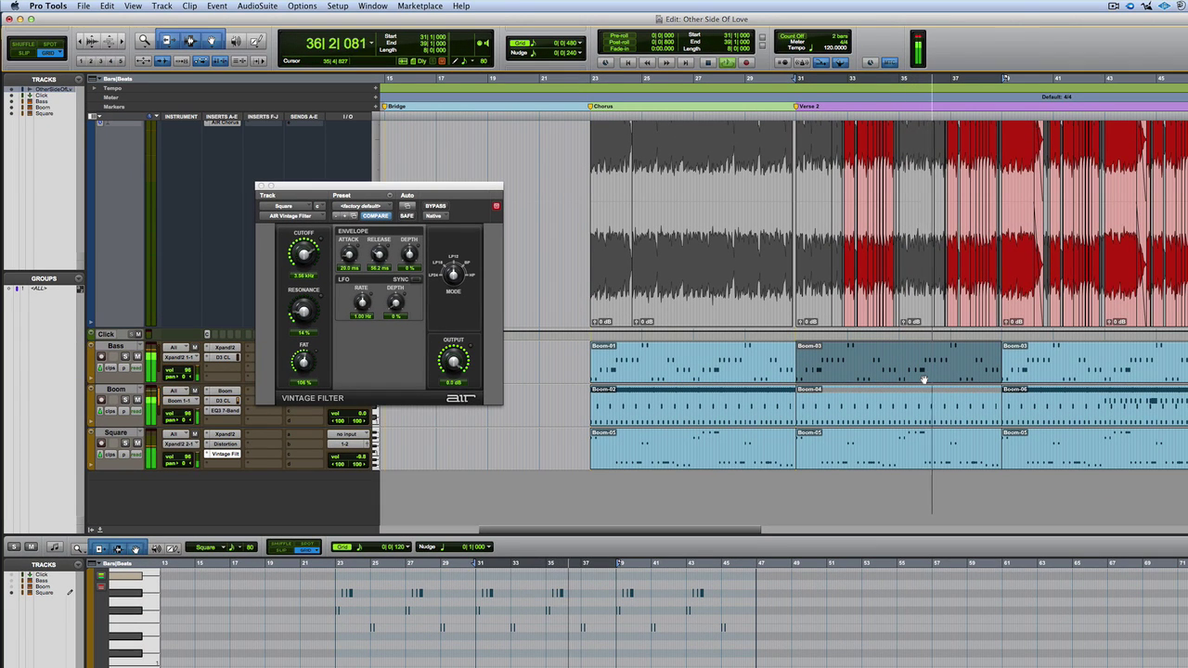
- Audition the Boom-03 clips, check and close the Boom plug-in, and scroll up to the audio track
{"action": "left_click", "coordinate": [1061, 378]}
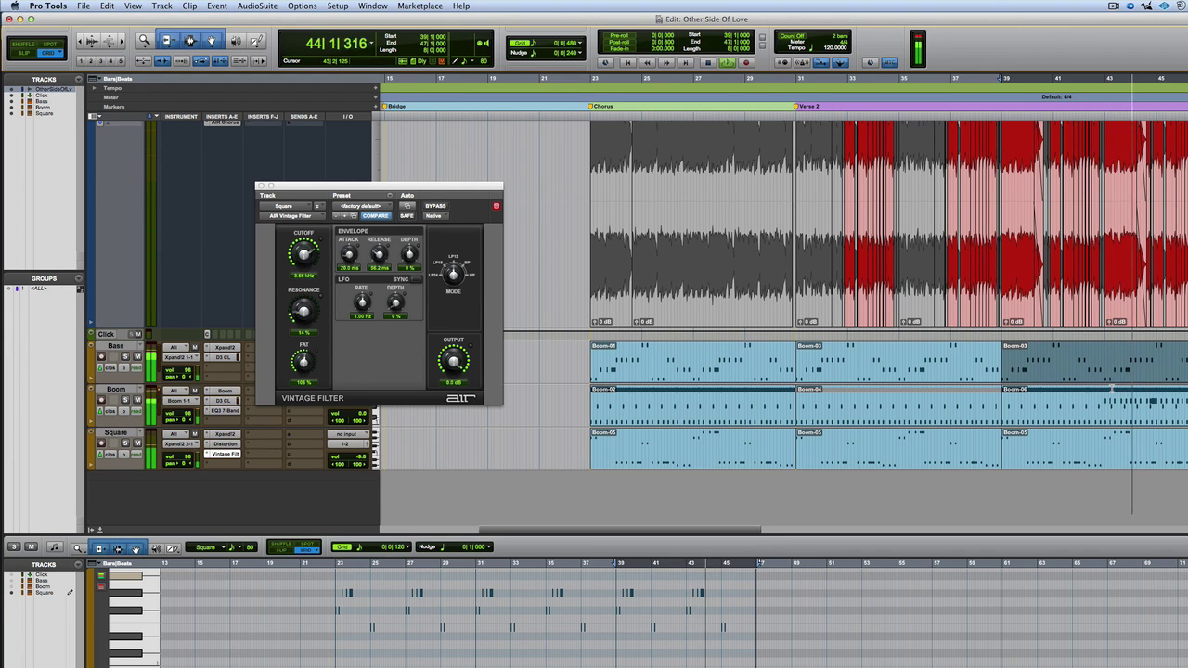
{"action": "left_click", "coordinate": [225, 390]}
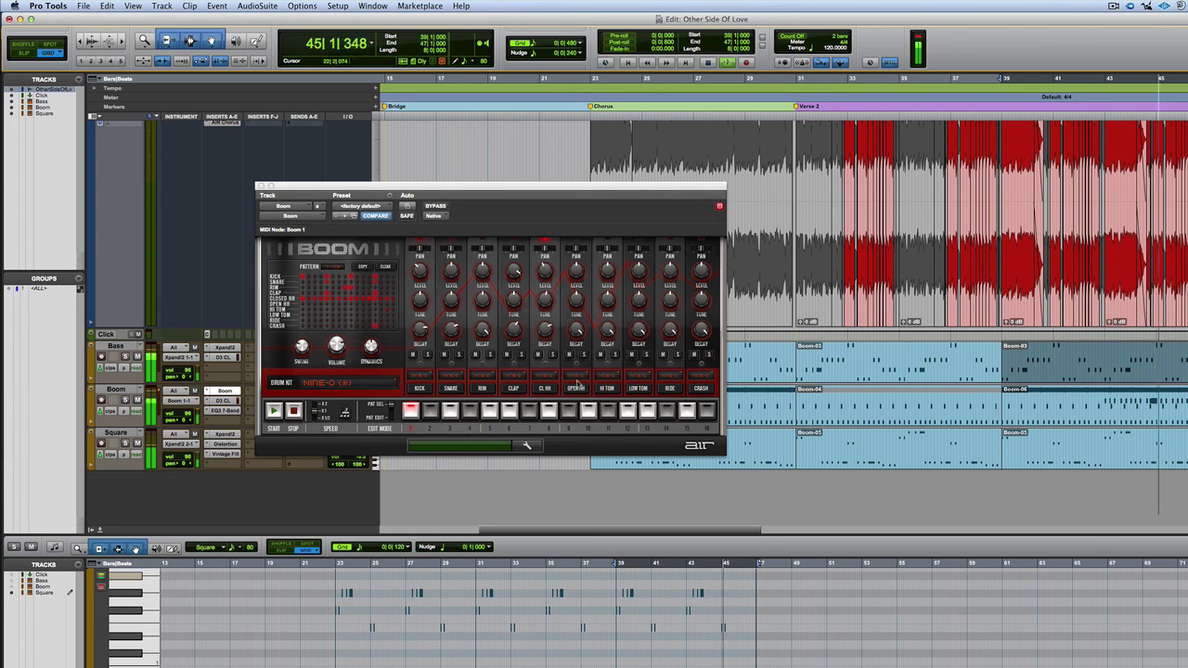
{"action": "left_click", "coordinate": [261, 186]}
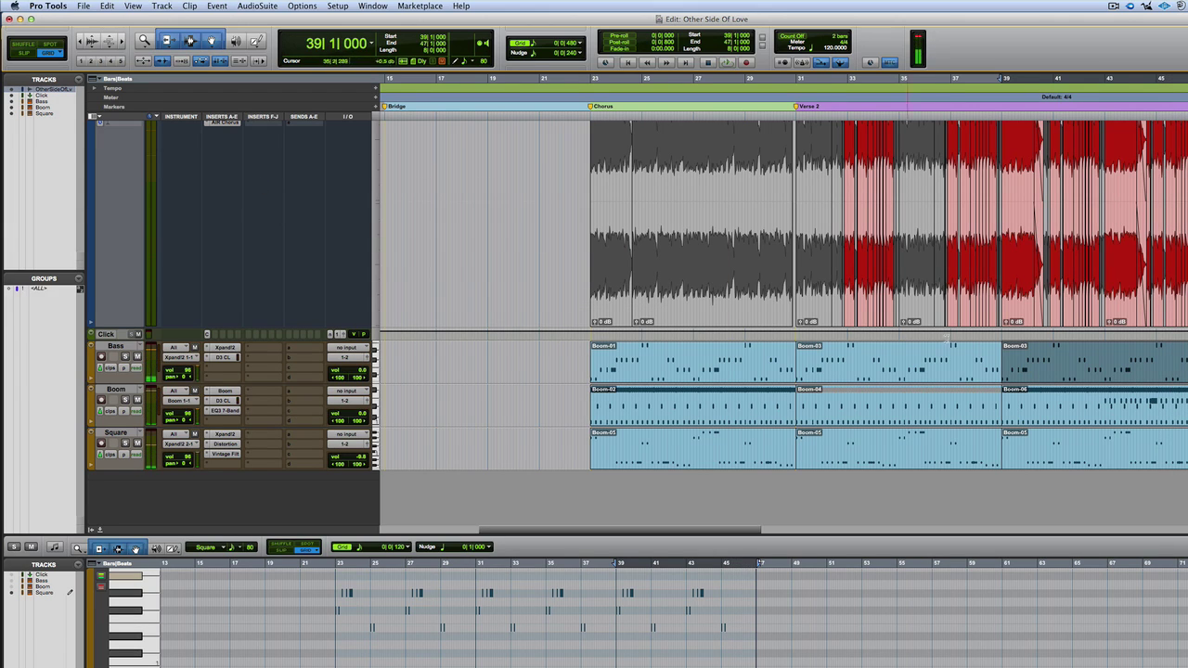
{"action": "left_click", "coordinate": [916, 372]}
{"action": "scroll", "coordinate": [909, 370], "scroll_direction": "up", "scroll_amount": 1}
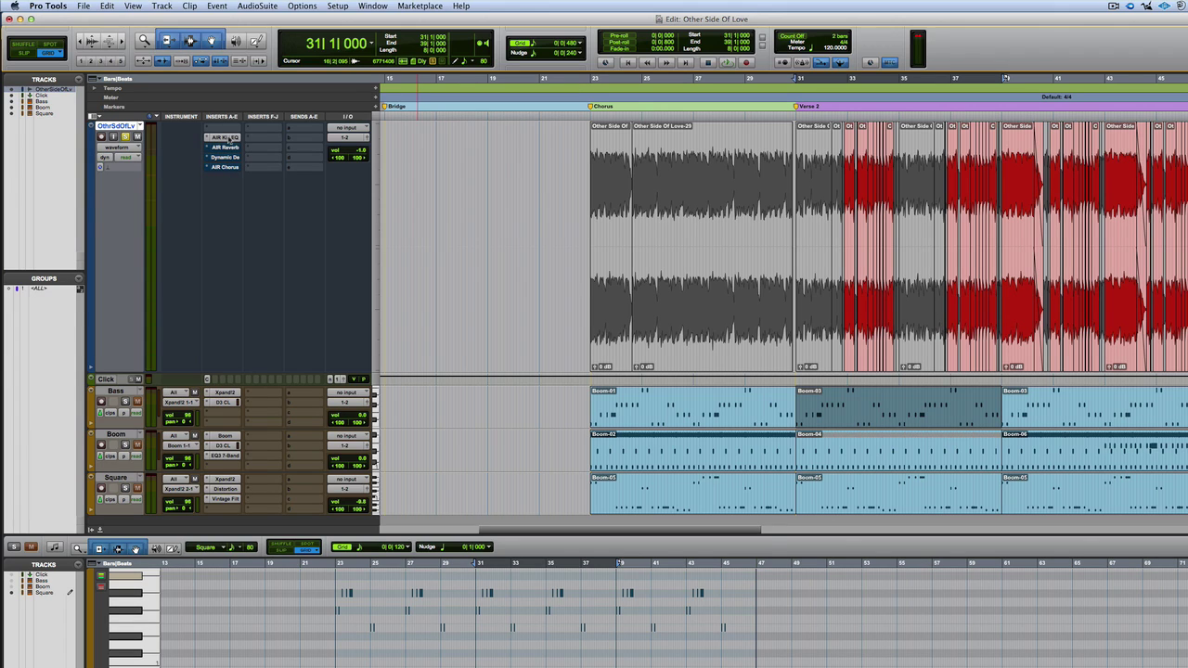
{"action": "left_click", "coordinate": [610, 348]}
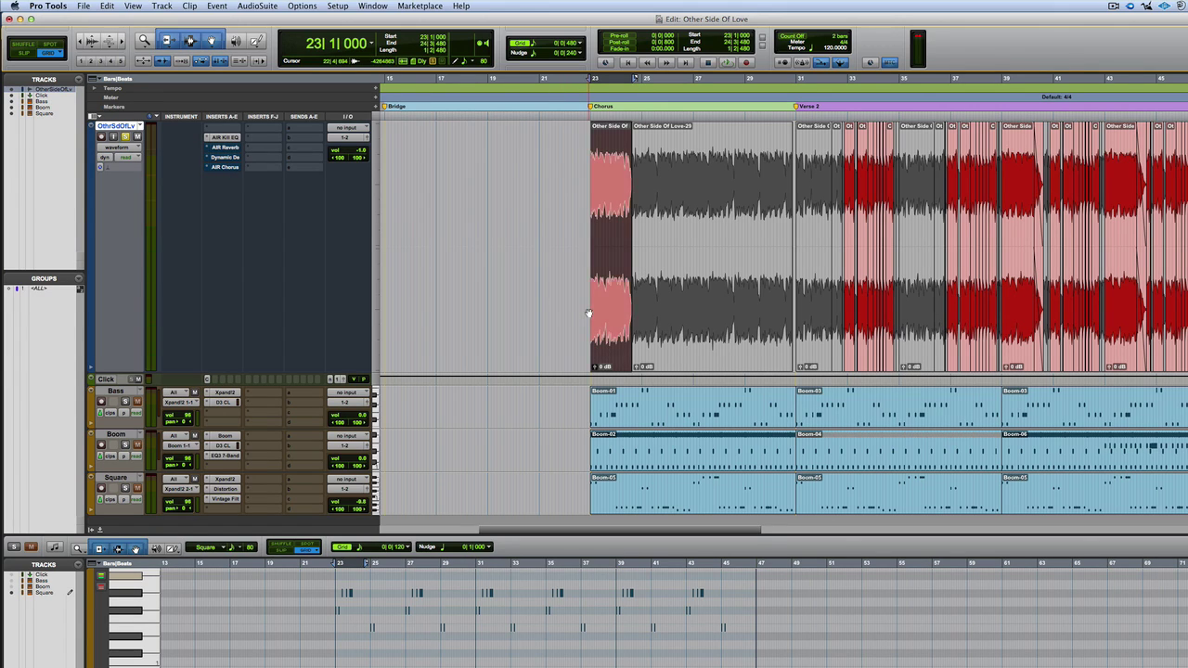
{"action": "key", "text": "space"}
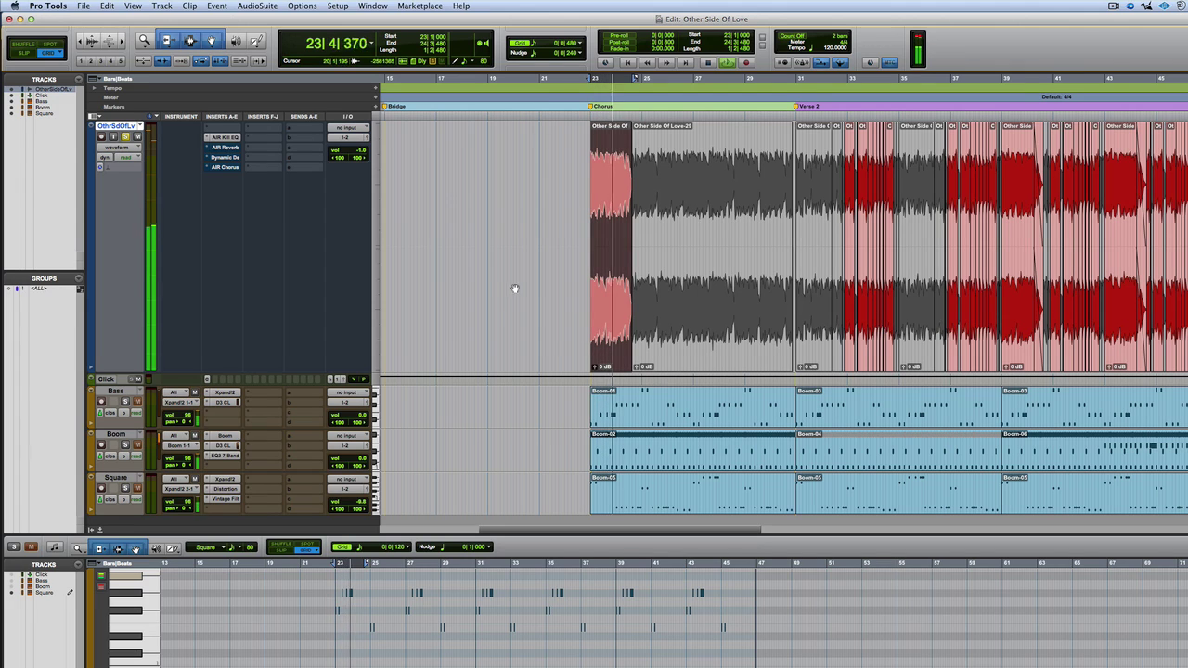
{"action": "key", "text": "space"}
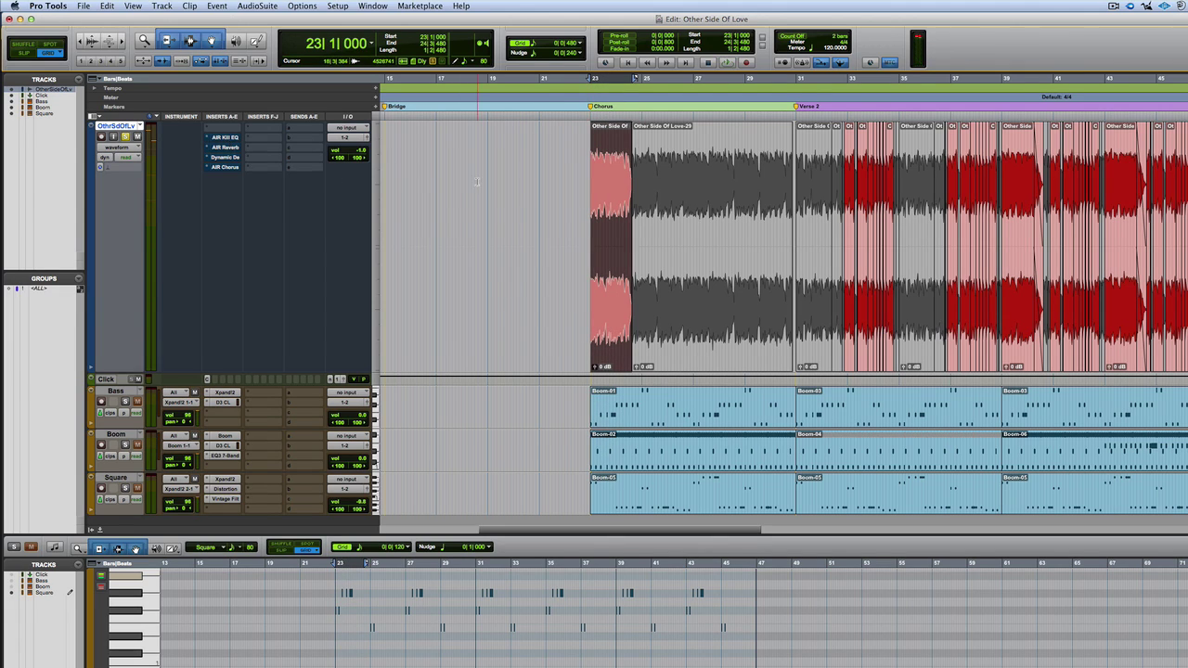
{"action": "key", "text": "space"}
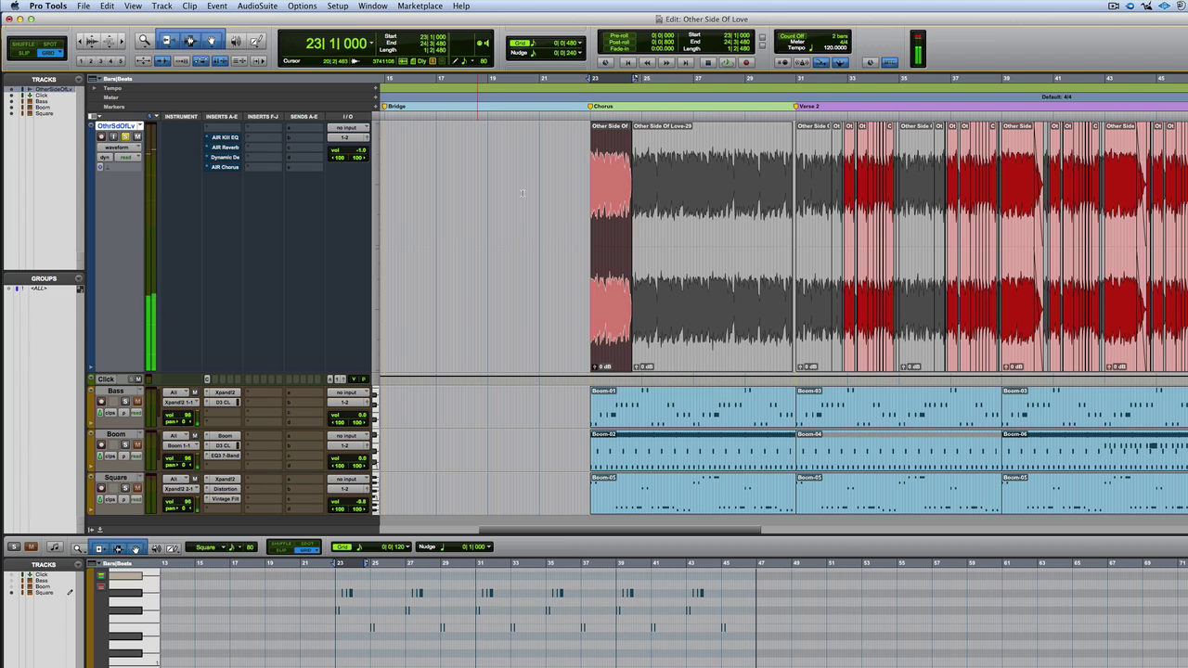
{"action": "key", "text": "space"}
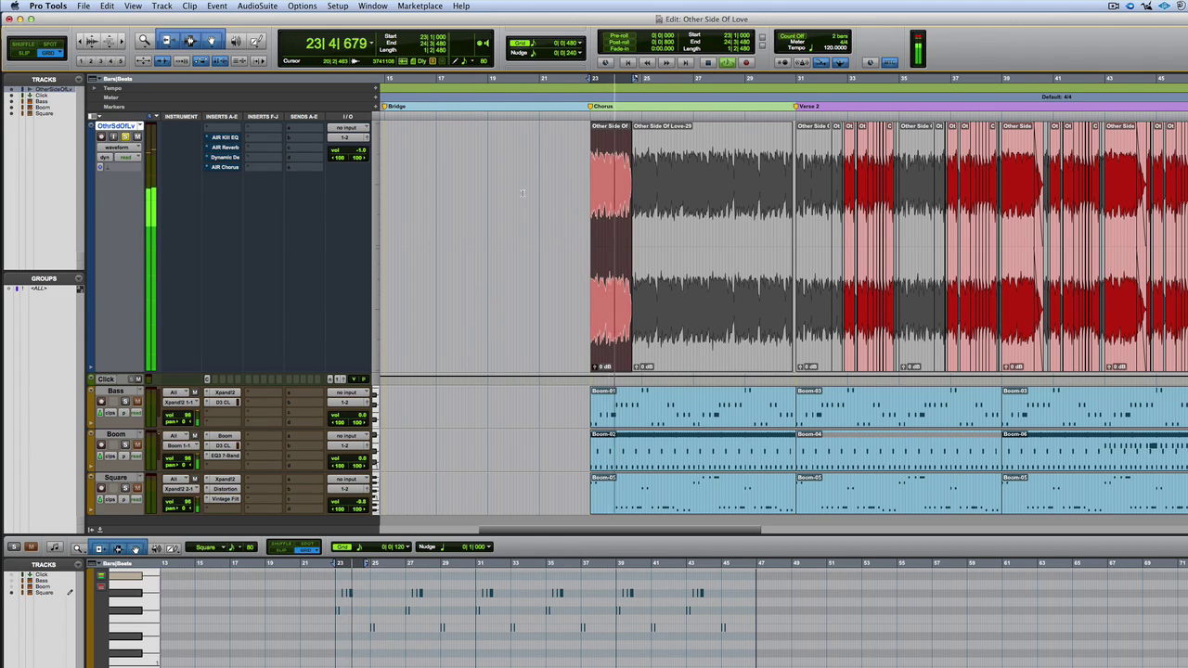
{"action": "key", "text": "space"}
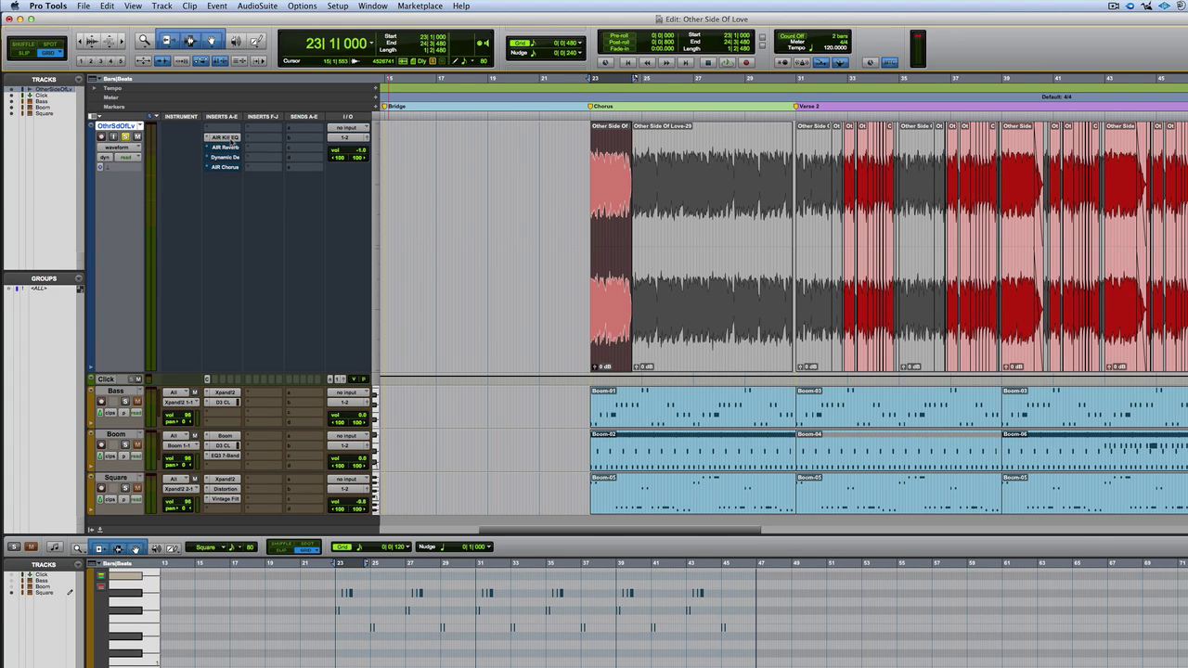
- Move the vocal's AIR Kill EQ sweep from -14 % to -11 % while auditioning
{"action": "left_click", "coordinate": [225, 140]}
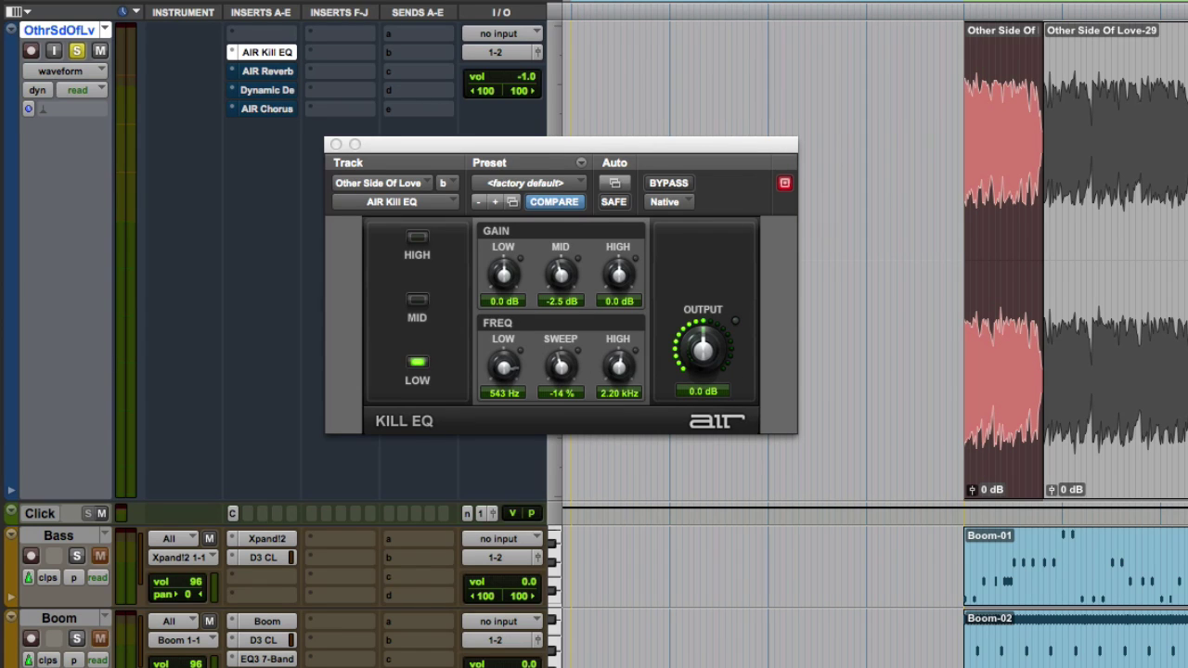
{"action": "key", "text": "space"}
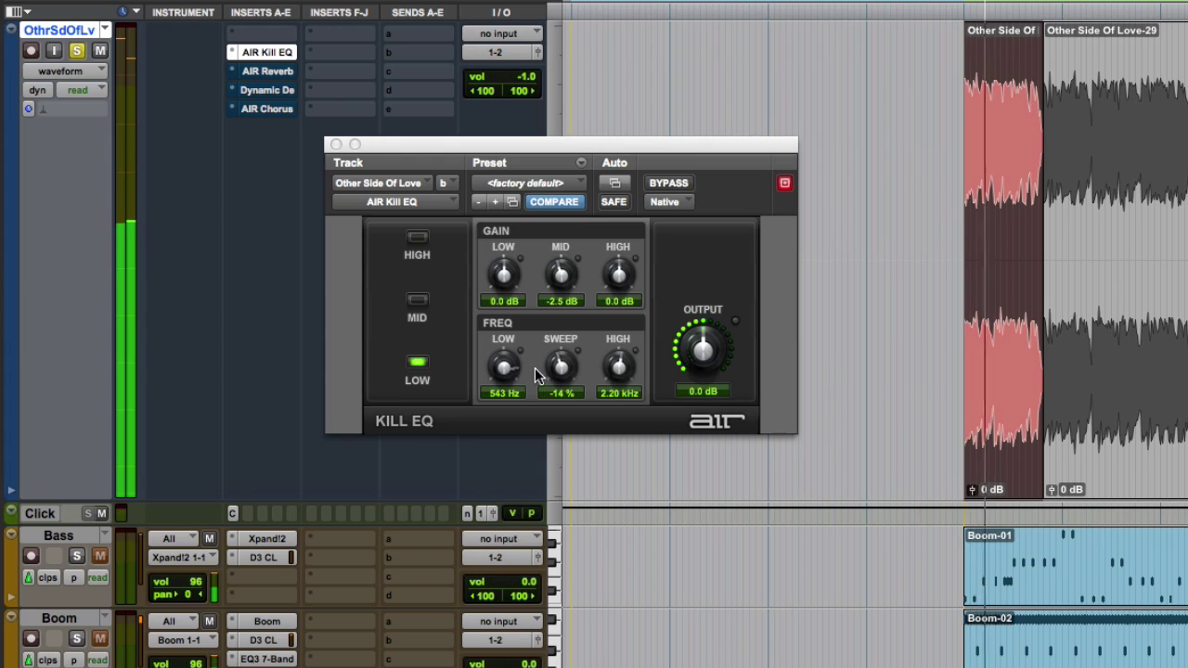
{"action": "left_click_drag", "start_coordinate": [558, 374], "coordinate": [560, 370]}
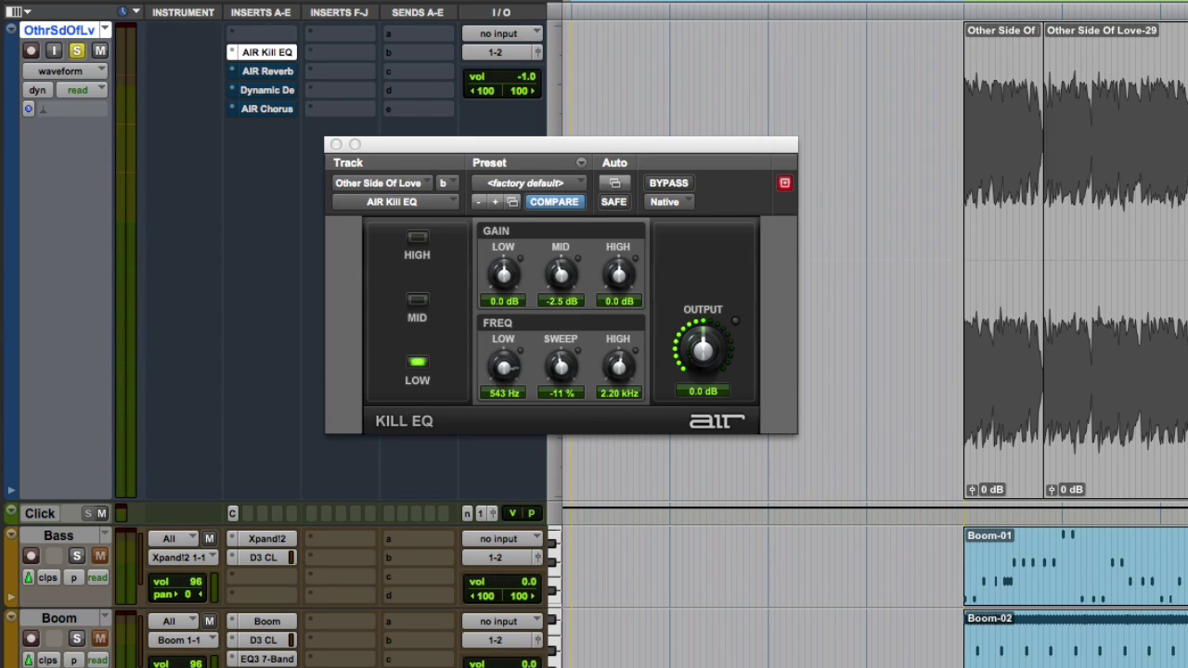
- Open the vocal's AIR Dynamic Delay (09 BBD Delay, 42 % feedback) and play to hear it
{"action": "left_click_drag", "start_coordinate": [277, 75], "coordinate": [278, 107]}
{"action": "left_click", "coordinate": [277, 93]}
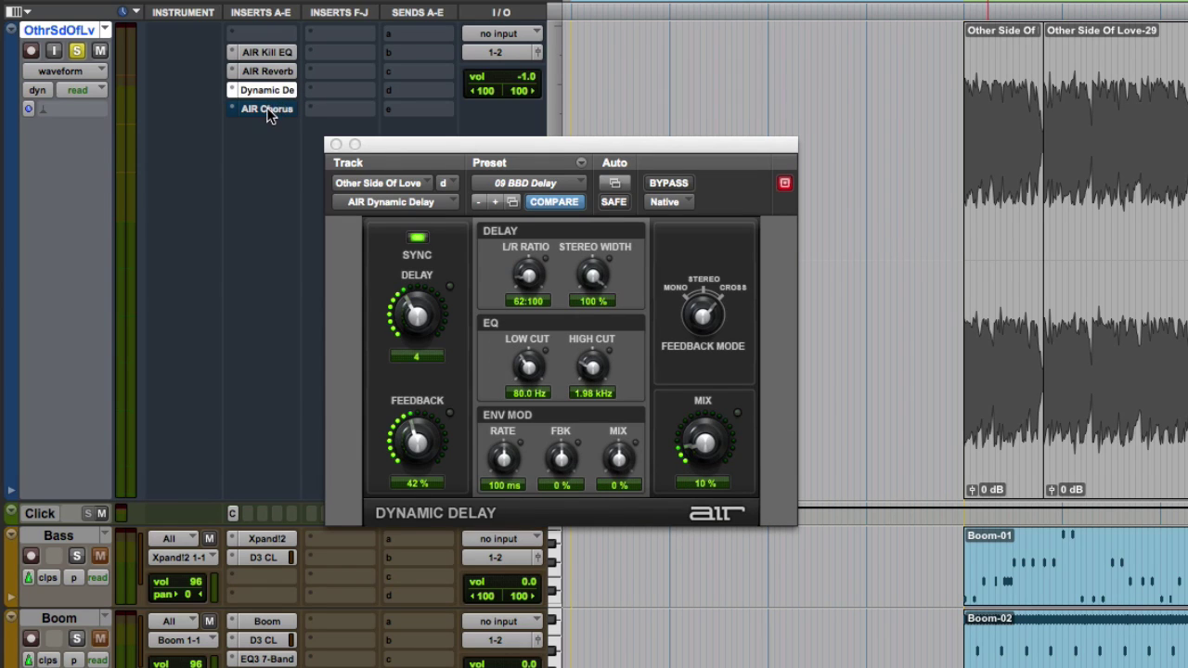
{"action": "key", "text": "space"}
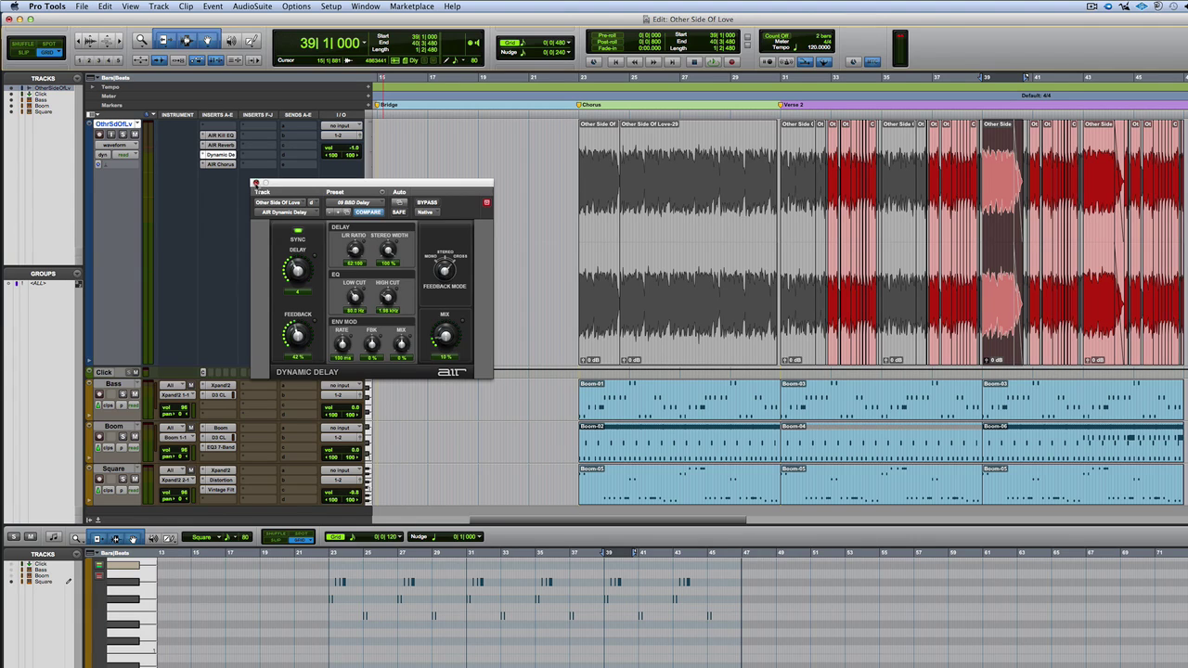
- Close the delay window, then audition the song from bar 31 and from bar 39
{"action": "left_click", "coordinate": [256, 183]}
{"action": "left_click", "coordinate": [861, 413]}
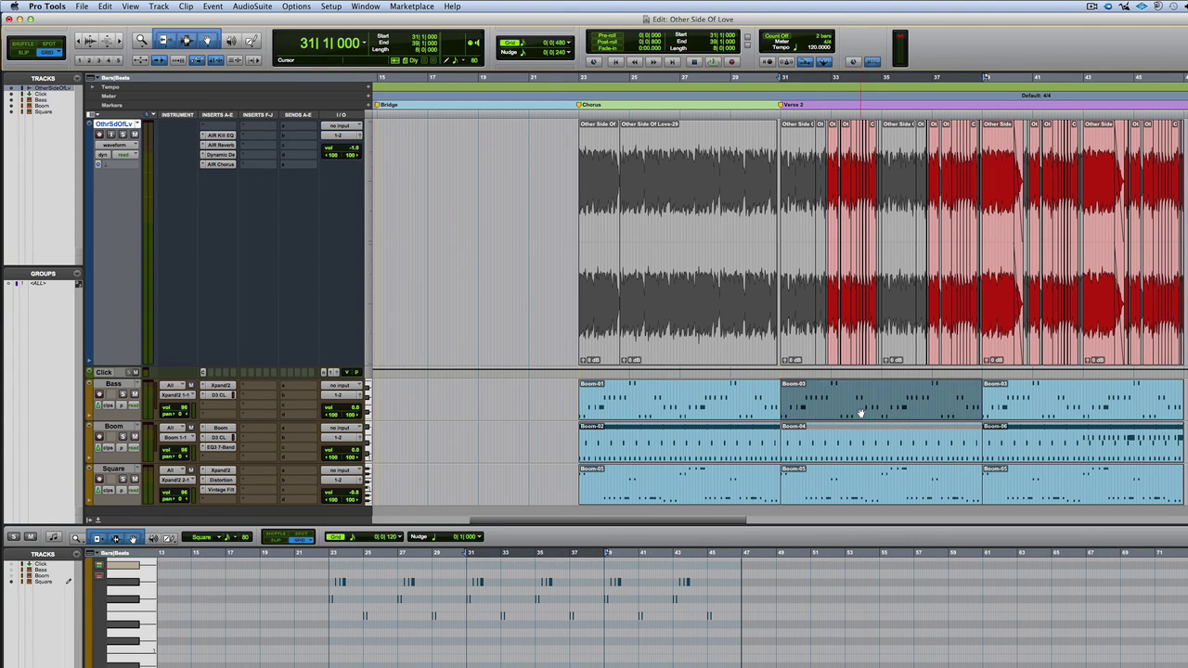
{"action": "key", "text": "space"}
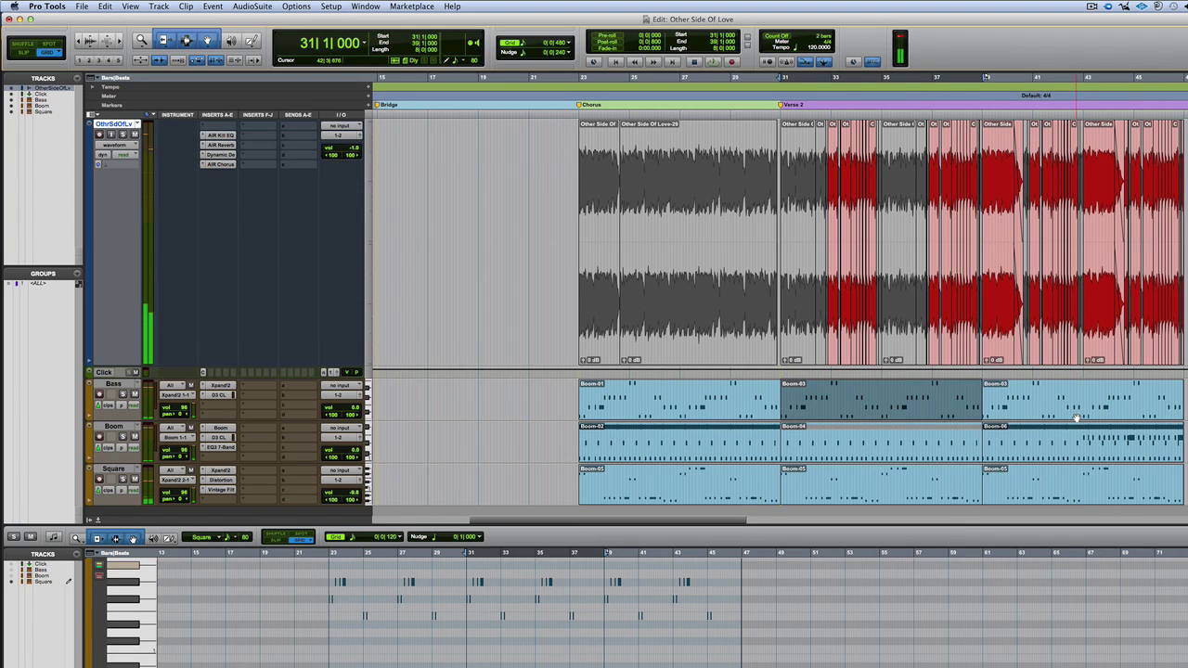
{"action": "left_click", "coordinate": [1077, 418]}
{"action": "key", "text": "space"}
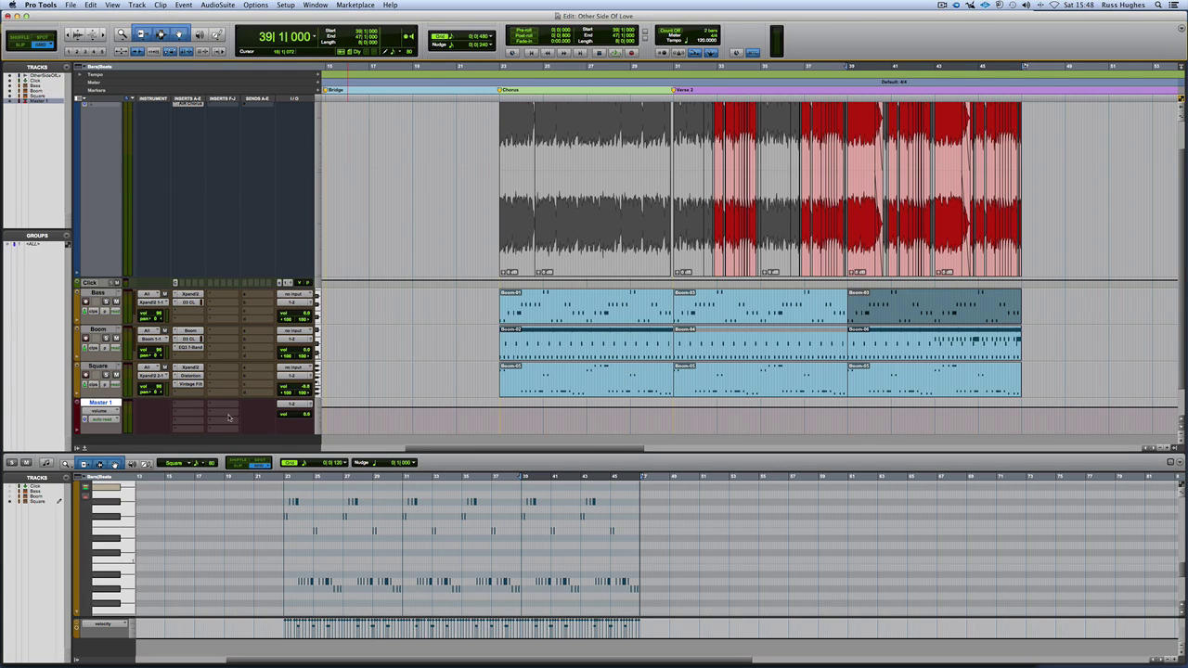
- Insert the Maxim limiter from Dynamics on the Master 1 track and start playback
{"action": "left_click", "coordinate": [181, 406]}
{"action": "mouse_move", "coordinate": [203, 422]}
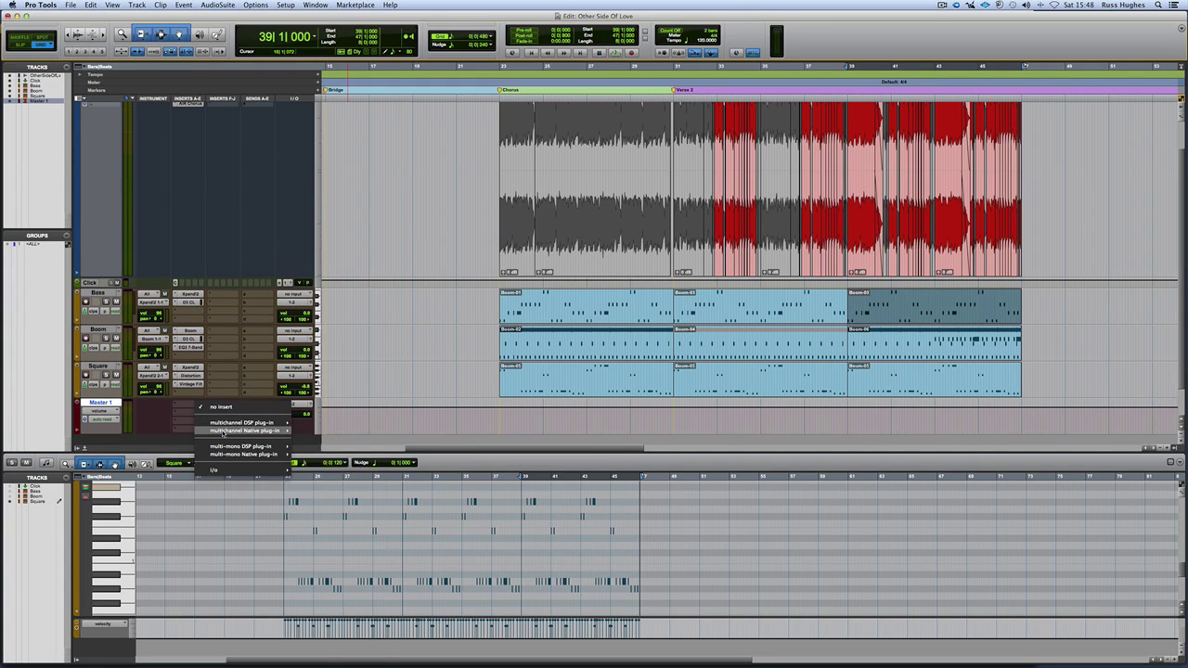
{"action": "mouse_move", "coordinate": [270, 431]}
{"action": "mouse_move", "coordinate": [338, 458]}
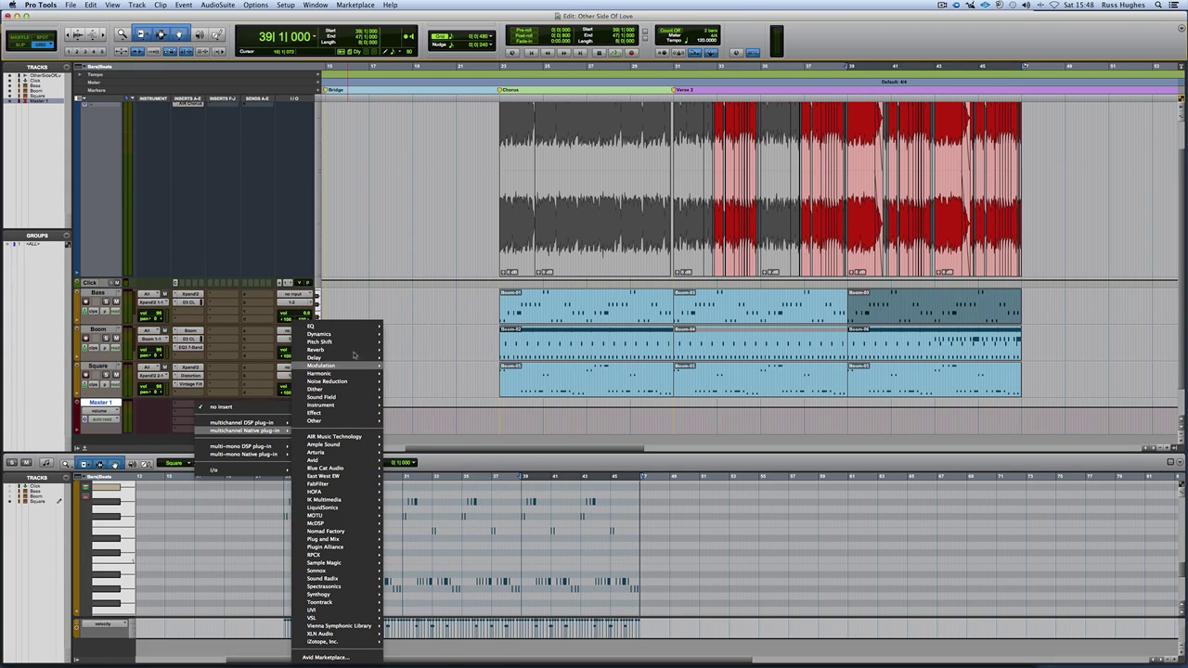
{"action": "mouse_move", "coordinate": [325, 334]}
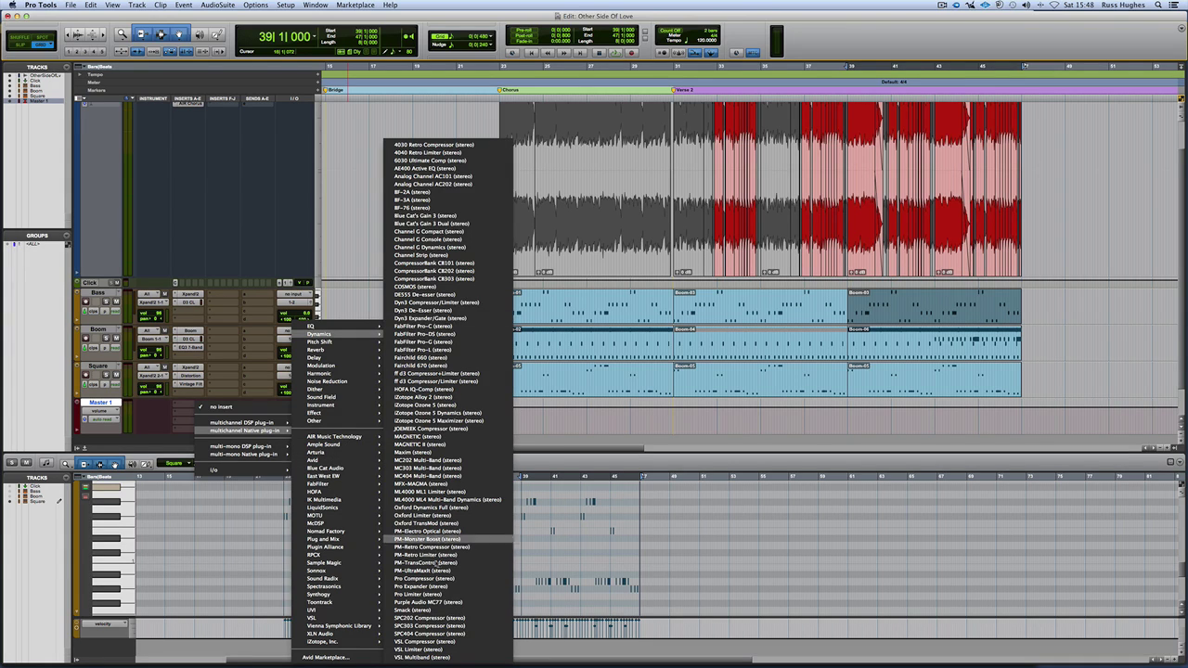
{"action": "left_click", "coordinate": [442, 452]}
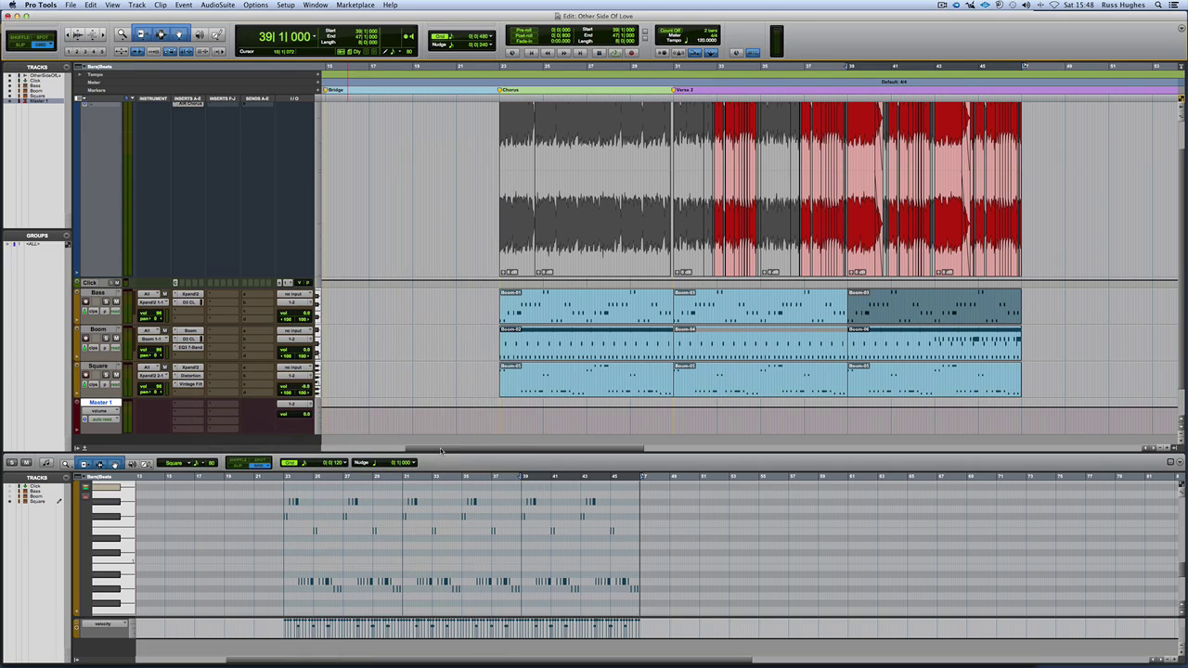
{"action": "key", "text": "space"}
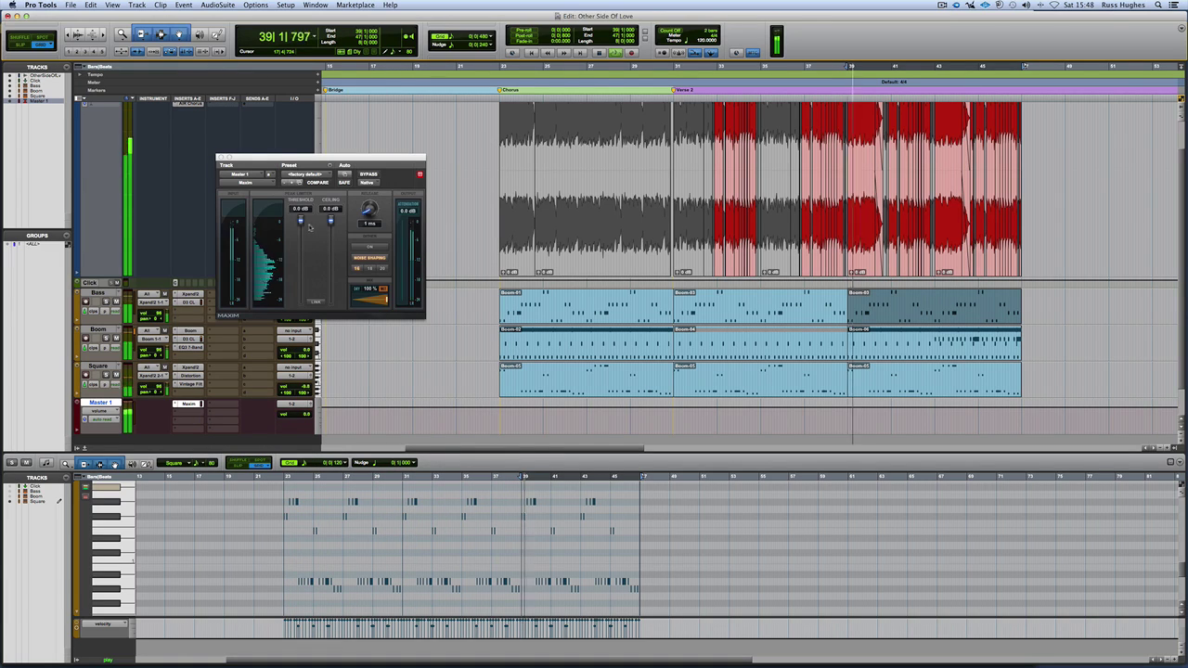
- Roughly adjust Maxim's threshold and ceiling, compare with bypass, and clear the meter clip
{"action": "left_click_drag", "start_coordinate": [330, 220], "coordinate": [300, 233]}
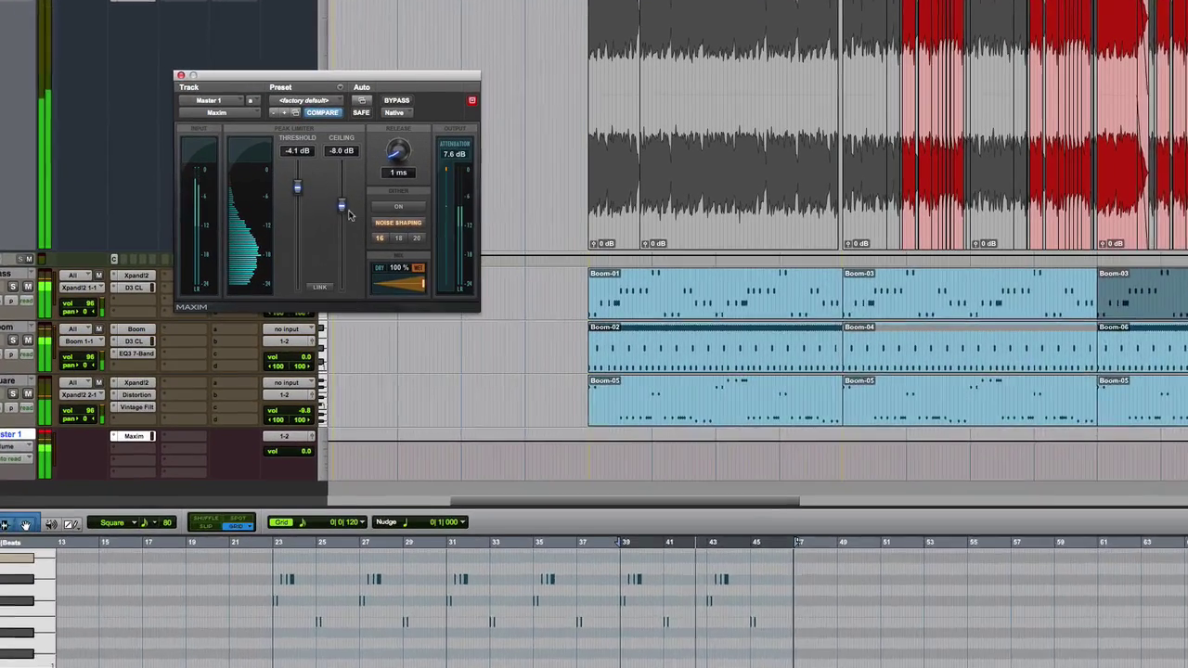
{"action": "left_click_drag", "start_coordinate": [331, 245], "coordinate": [329, 237]}
{"action": "left_click_drag", "start_coordinate": [342, 183], "coordinate": [344, 179]}
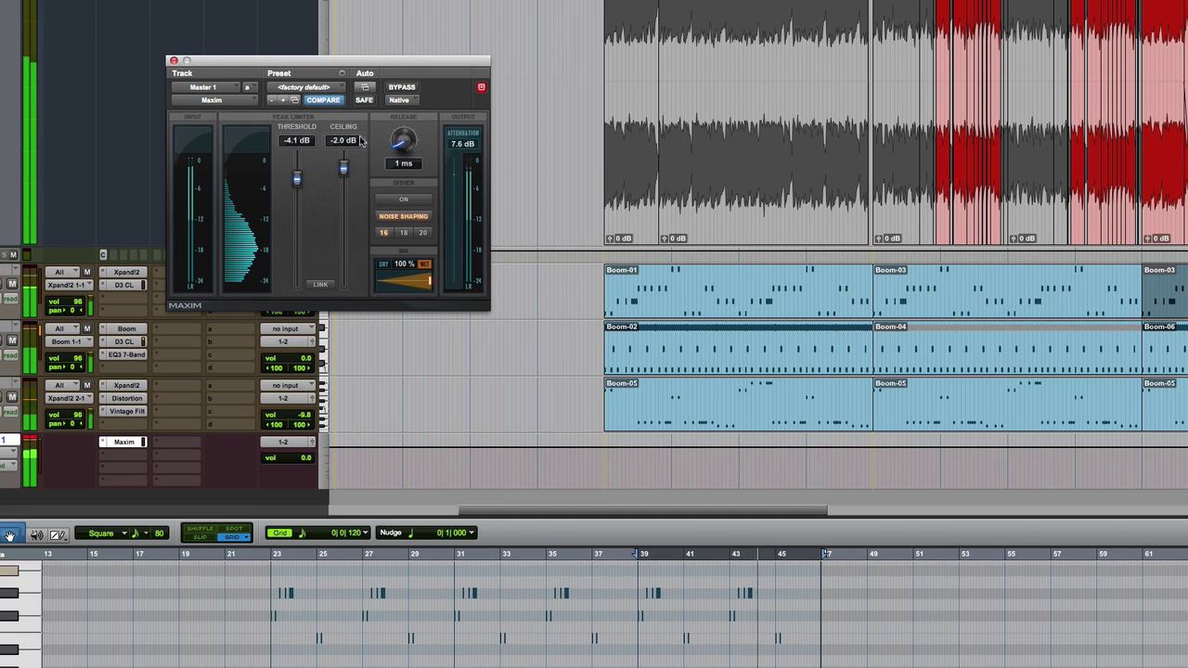
{"action": "left_click", "coordinate": [401, 88]}
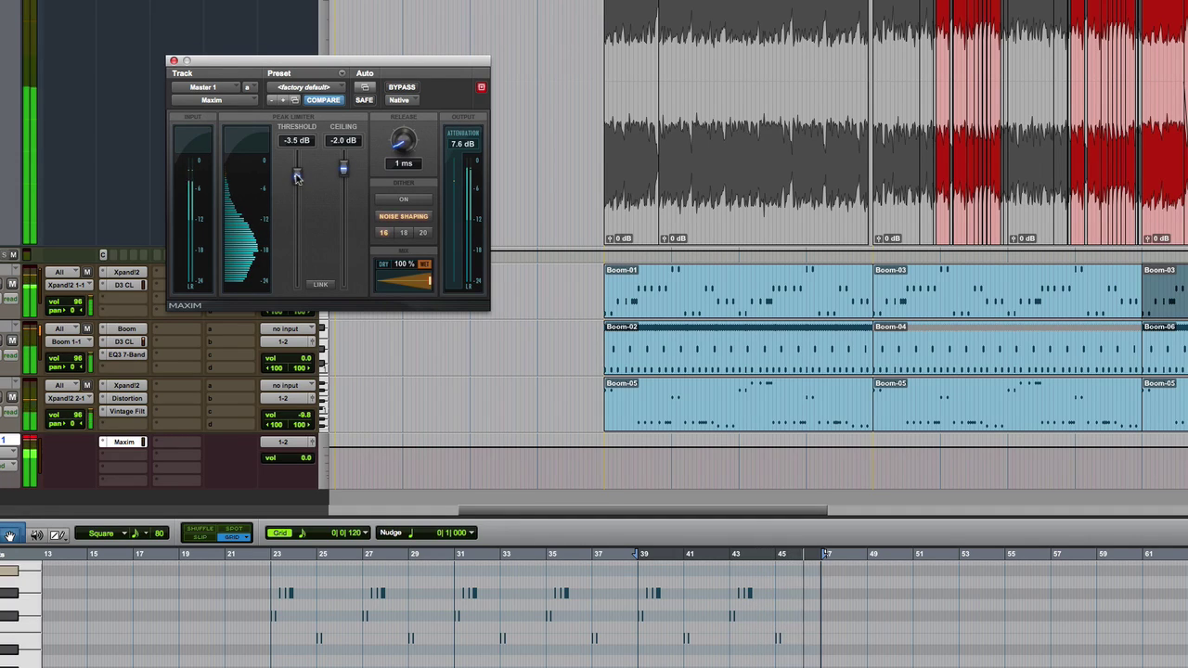
{"action": "left_click", "coordinate": [31, 438]}
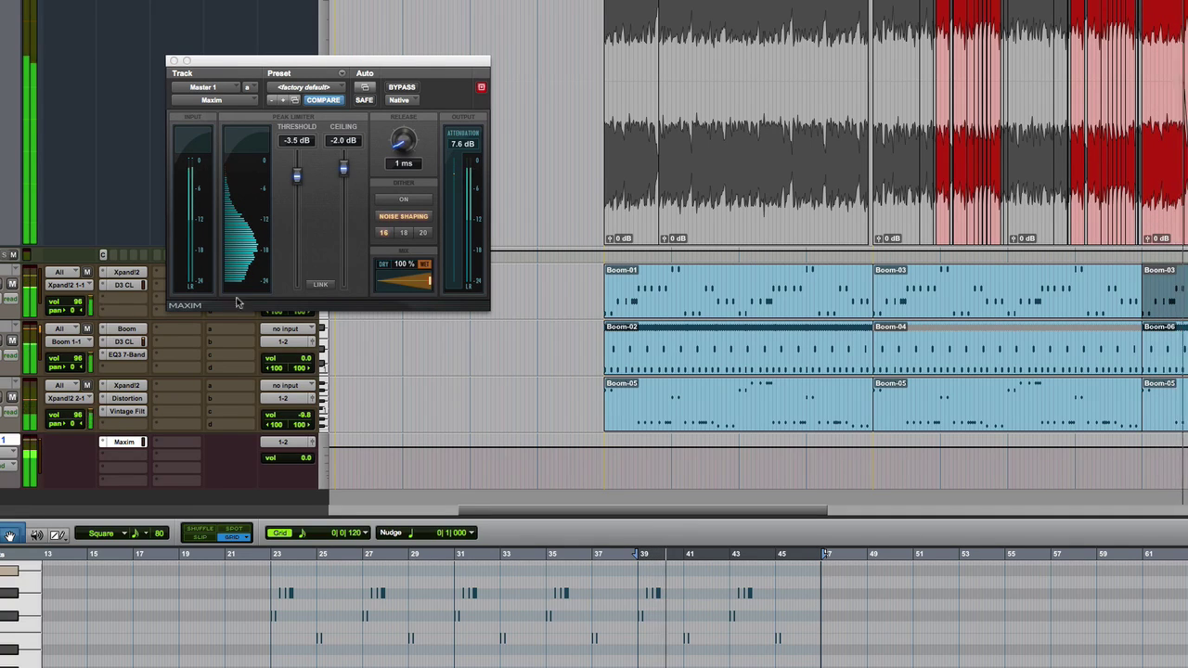
- Set Maxim threshold to -5.2 dB, release to 51 ms, and ceiling to about -1.4 dB, comparing with bypass
{"action": "left_click_drag", "start_coordinate": [297, 183], "coordinate": [297, 185]}
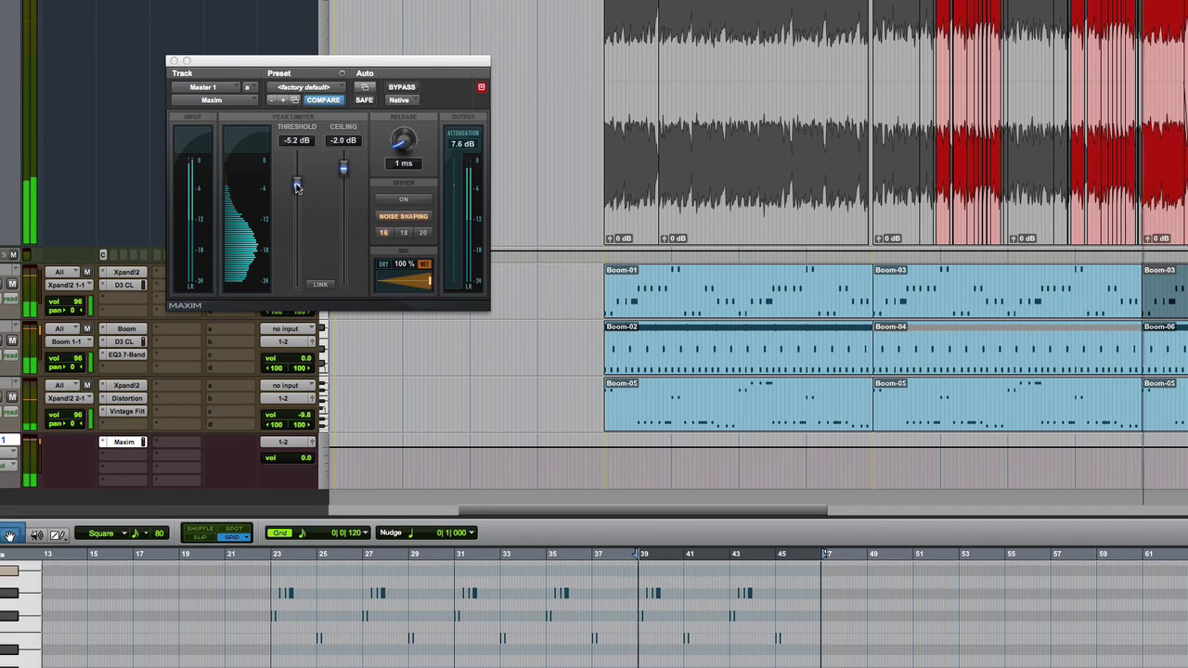
{"action": "left_click_drag", "start_coordinate": [395, 156], "coordinate": [415, 109]}
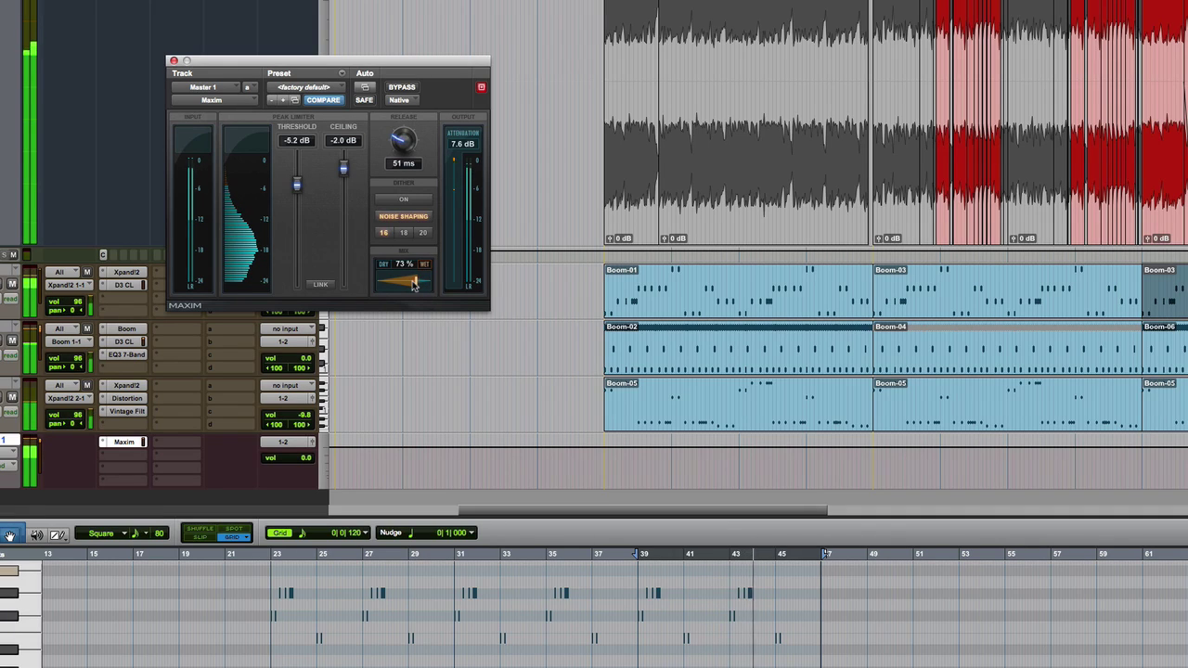
{"action": "left_click", "coordinate": [929, 301]}
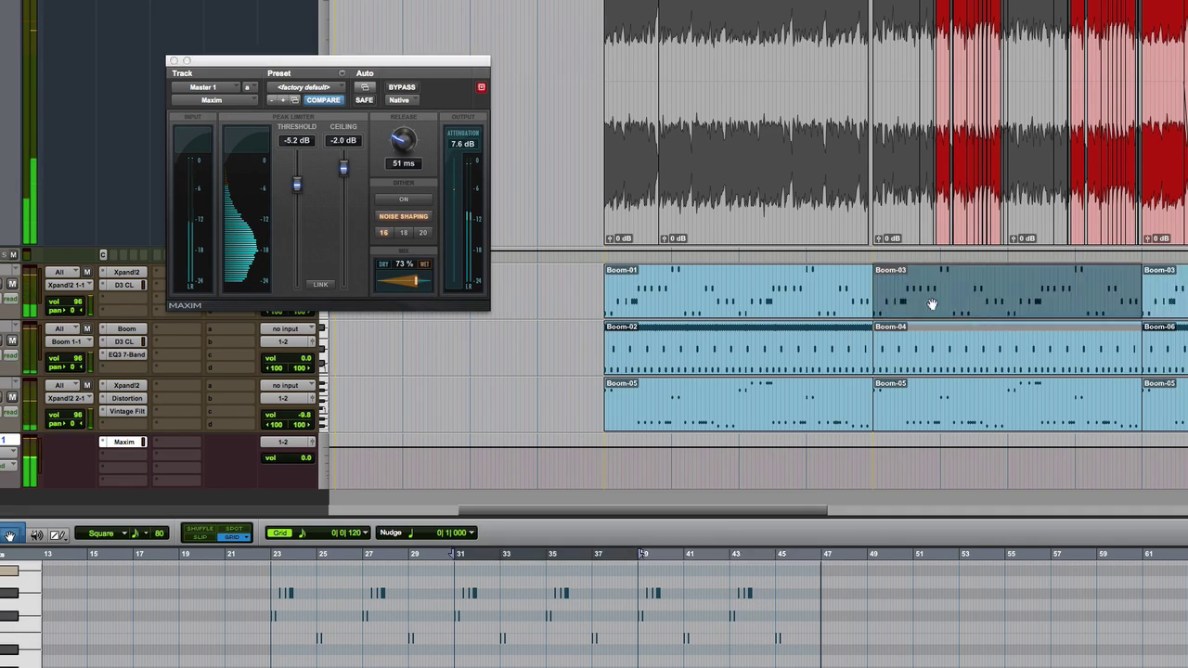
{"action": "left_click", "coordinate": [402, 88]}
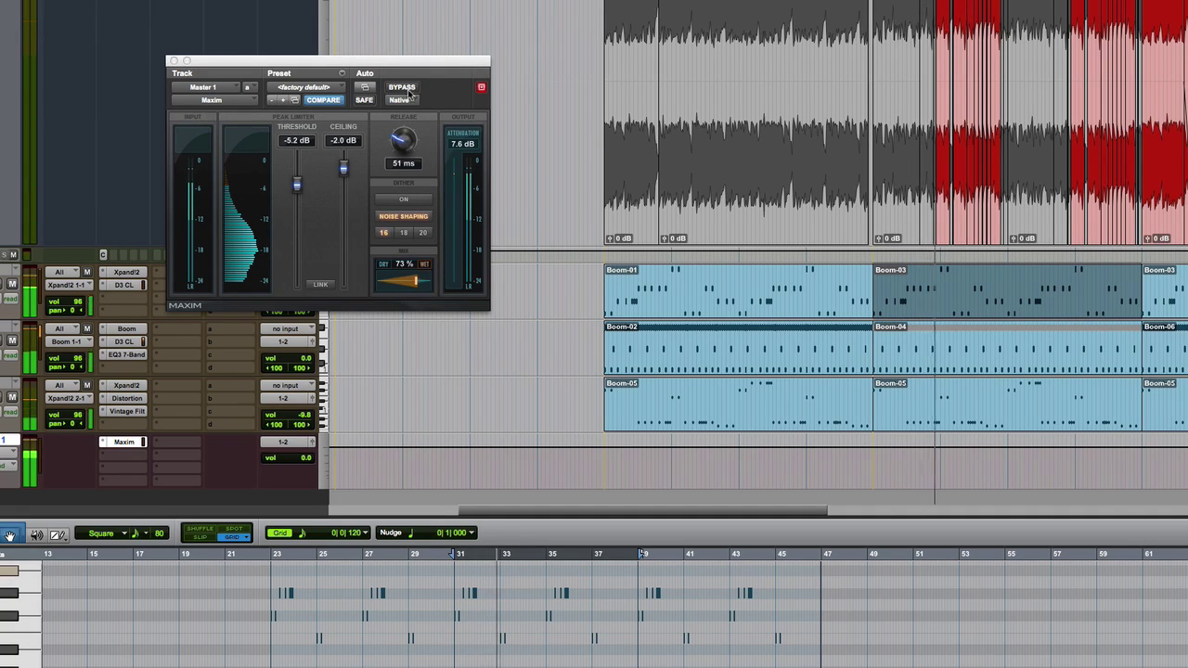
{"action": "left_click", "coordinate": [406, 87]}
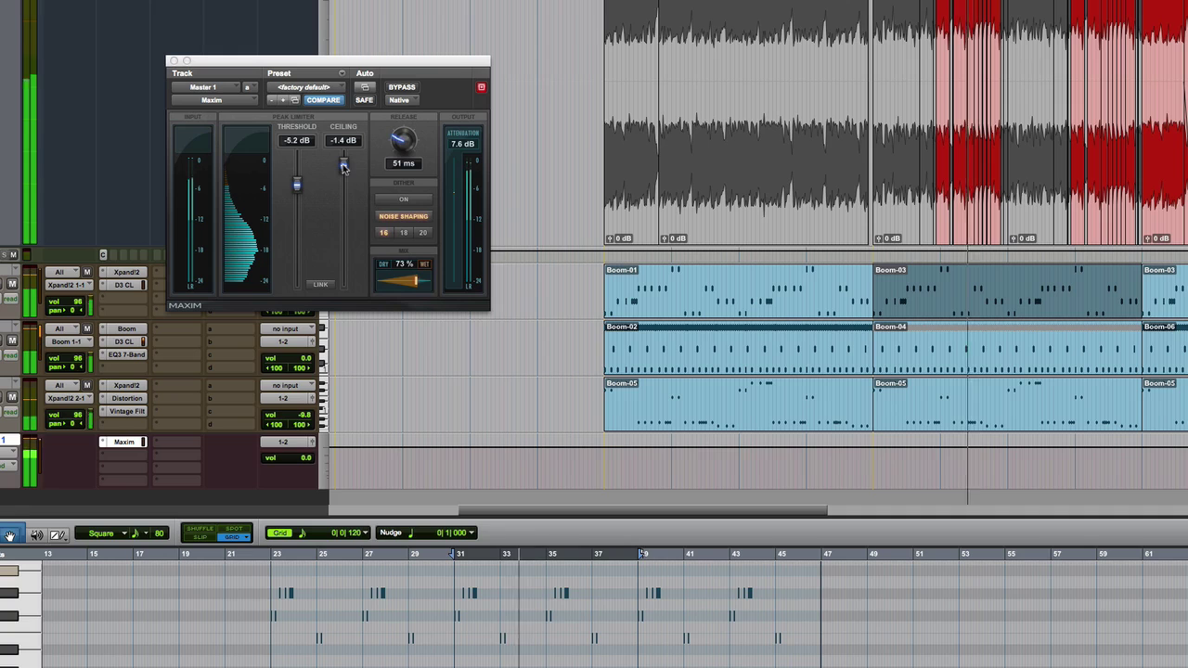
{"action": "left_click_drag", "start_coordinate": [343, 170], "coordinate": [344, 167]}
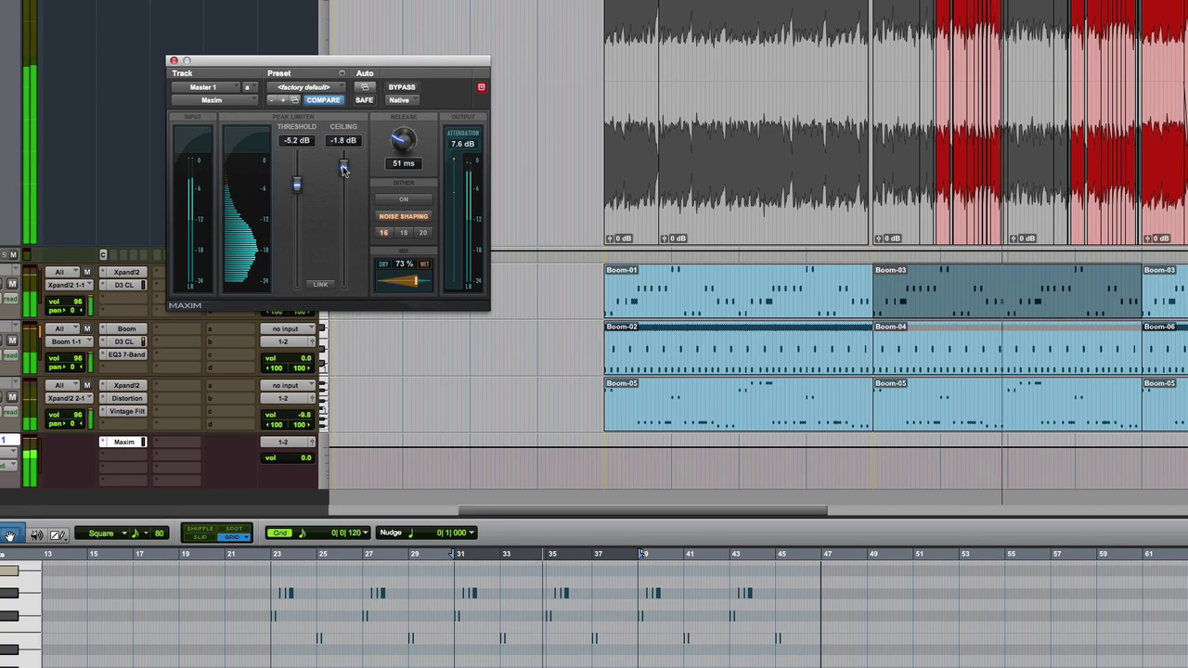
- Turn Boom's CLAP Decay knob to about 59 % (lands at 58 %) and close the plug-in window
{"action": "left_click", "coordinate": [126, 329]}
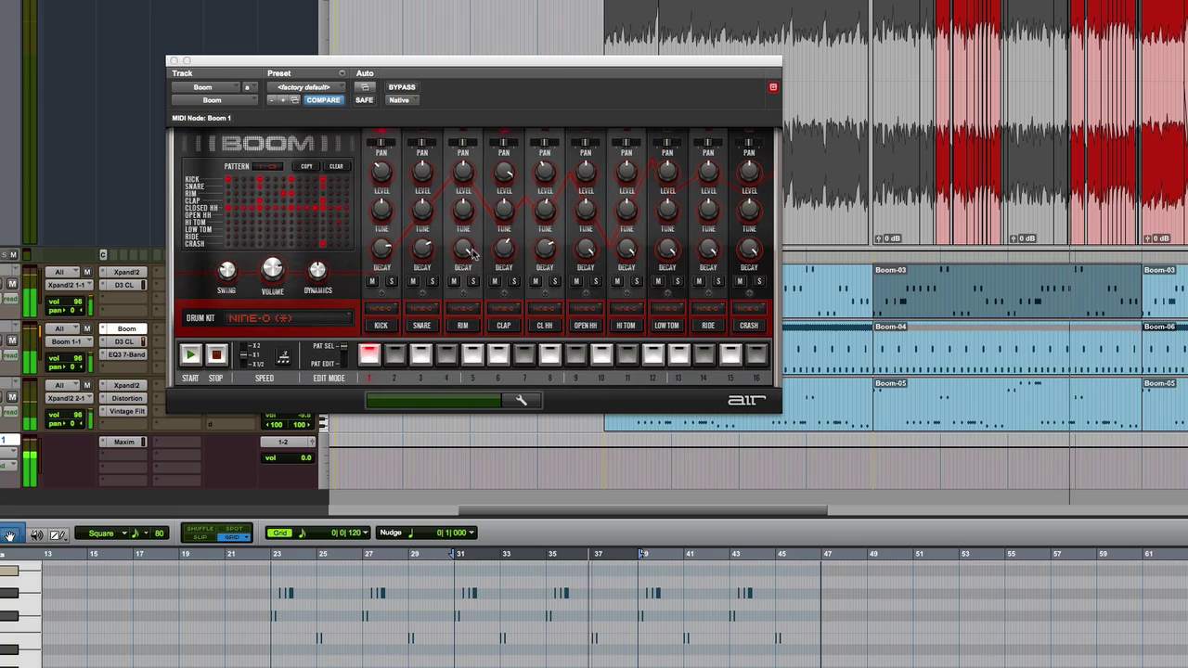
{"action": "left_click_drag", "start_coordinate": [504, 249], "coordinate": [502, 249]}
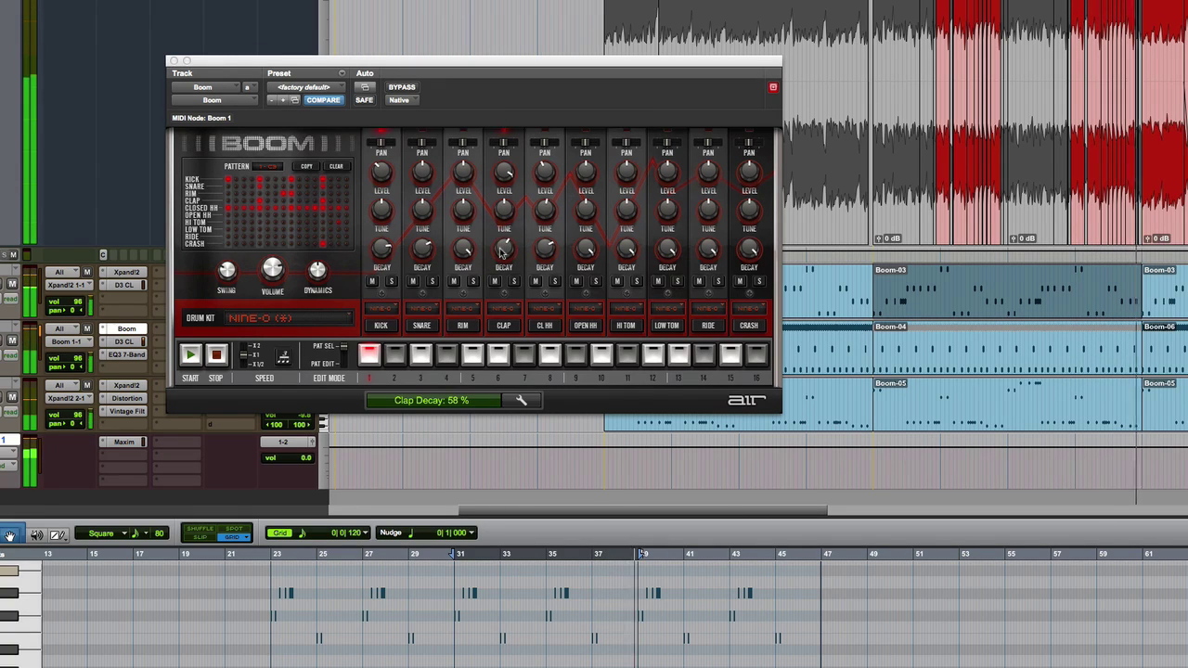
{"action": "left_click", "coordinate": [173, 60]}
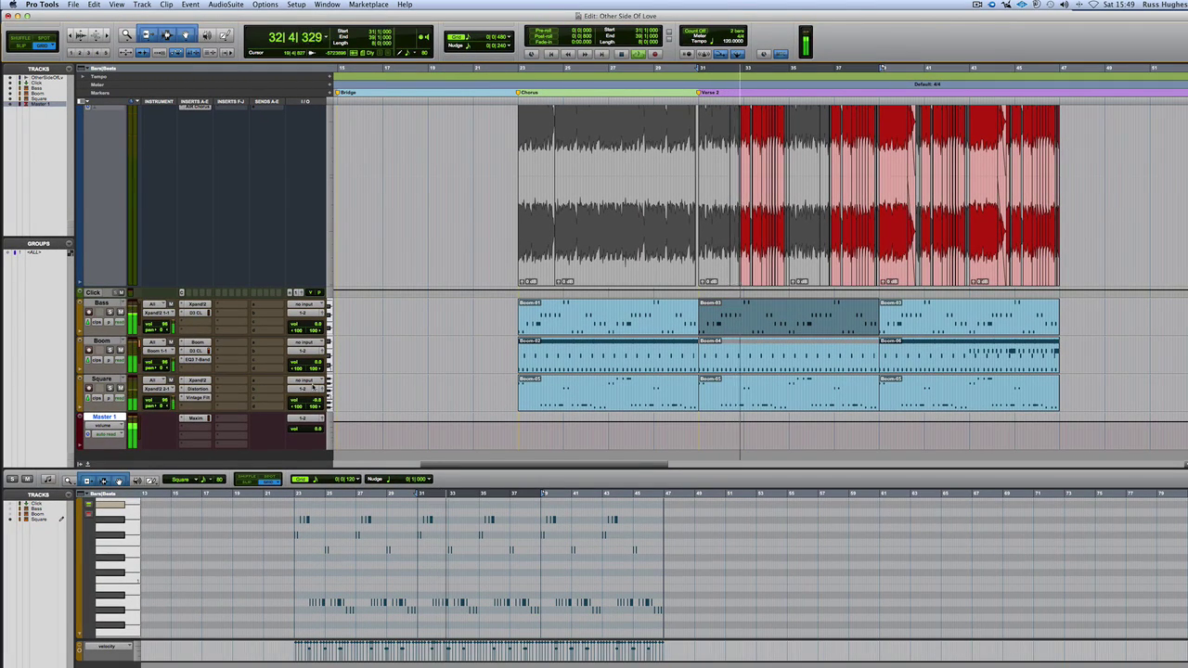
{"action": "left_click", "coordinate": [939, 332]}
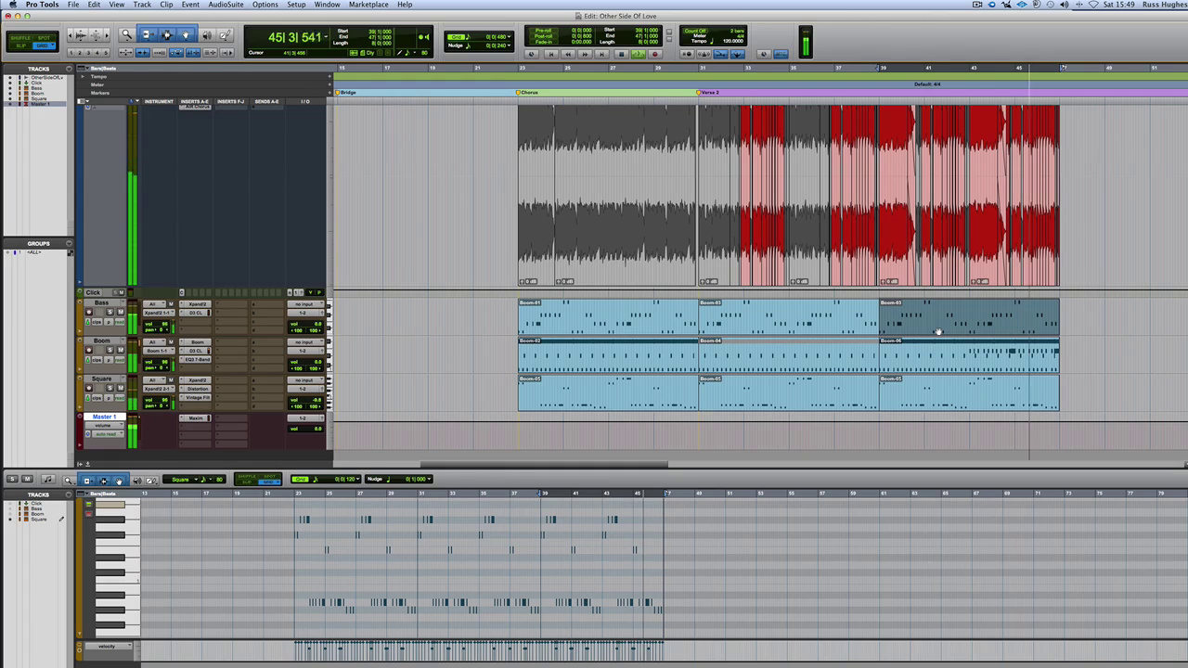
{"action": "scroll", "coordinate": [938, 331], "scroll_direction": "down", "scroll_amount": 2}
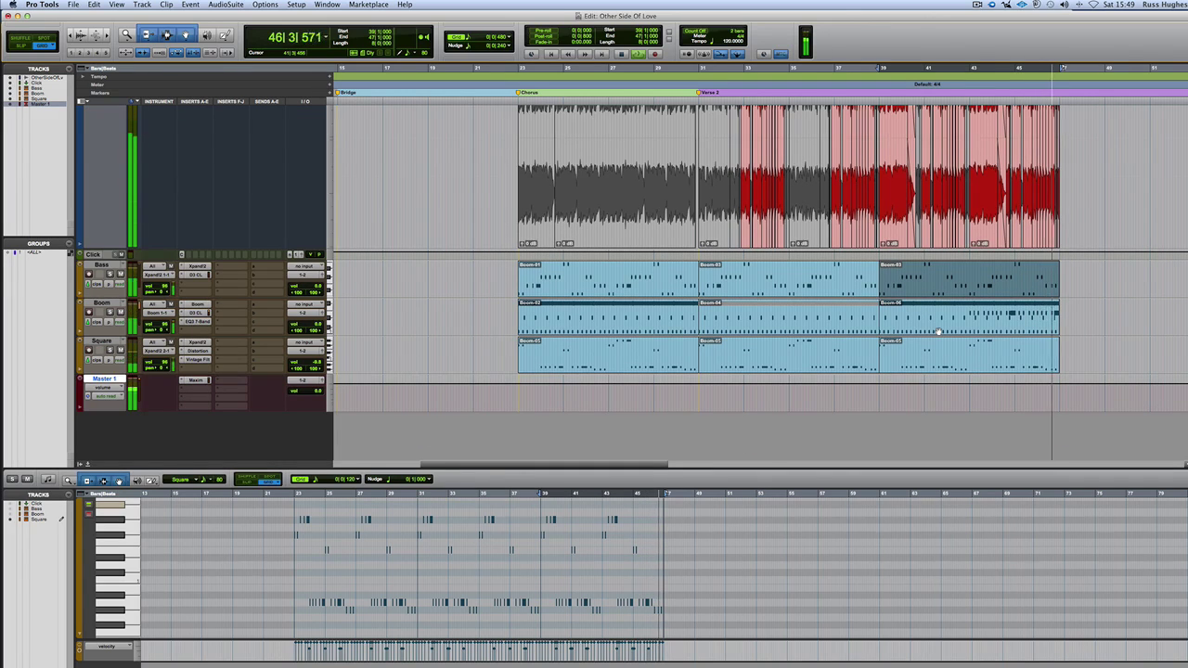
{"action": "key", "text": "space"}
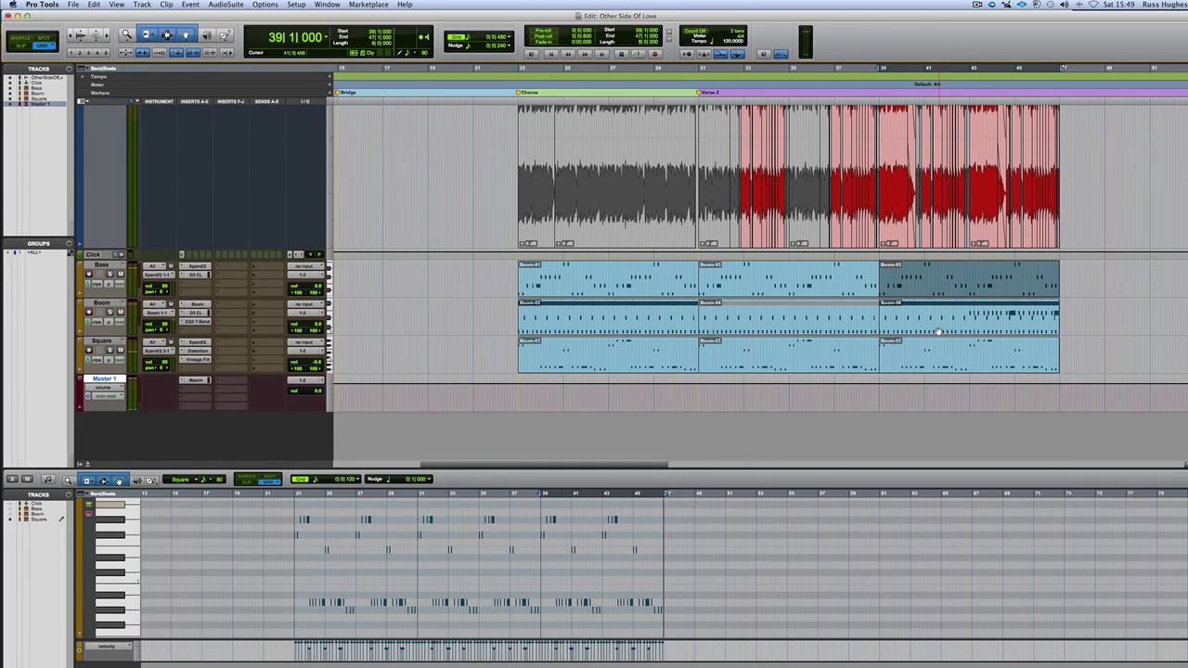